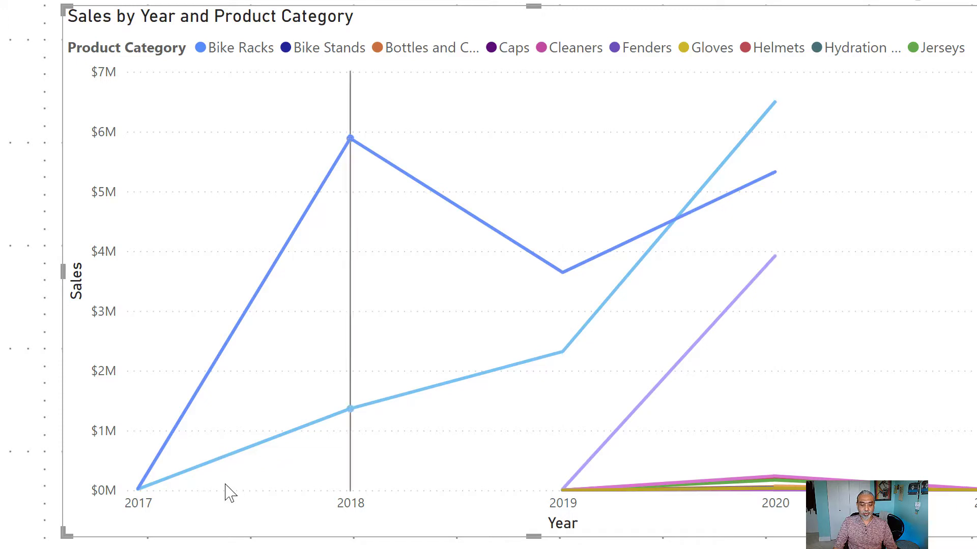
- Read the yearly sales values and remove Product Category from the chart's Legend well
mouse_move(146, 500)
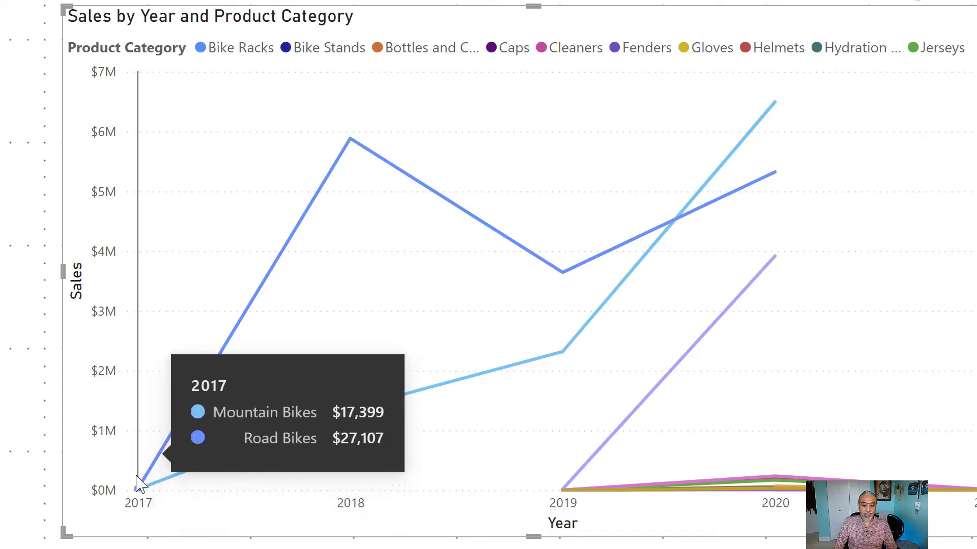
mouse_move(563, 496)
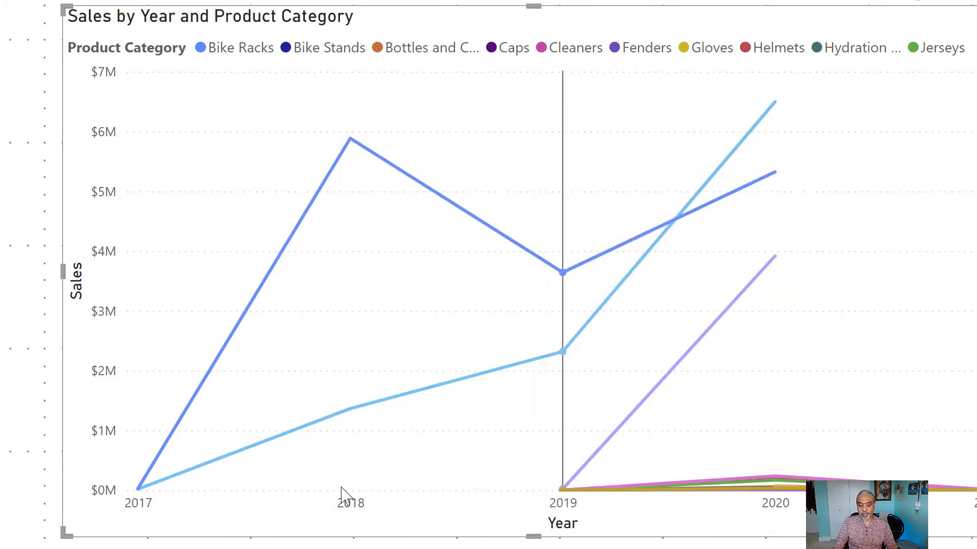
mouse_move(253, 467)
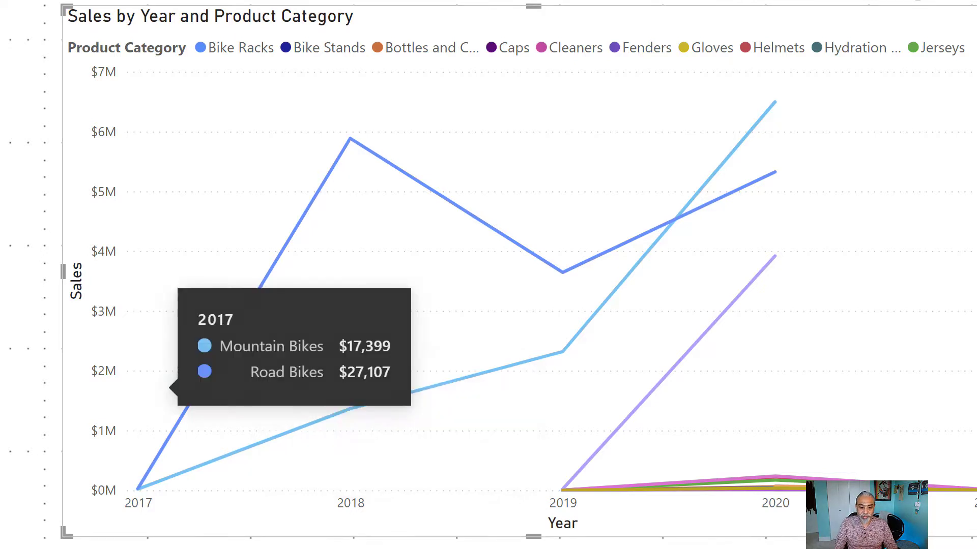
mouse_move(176, 87)
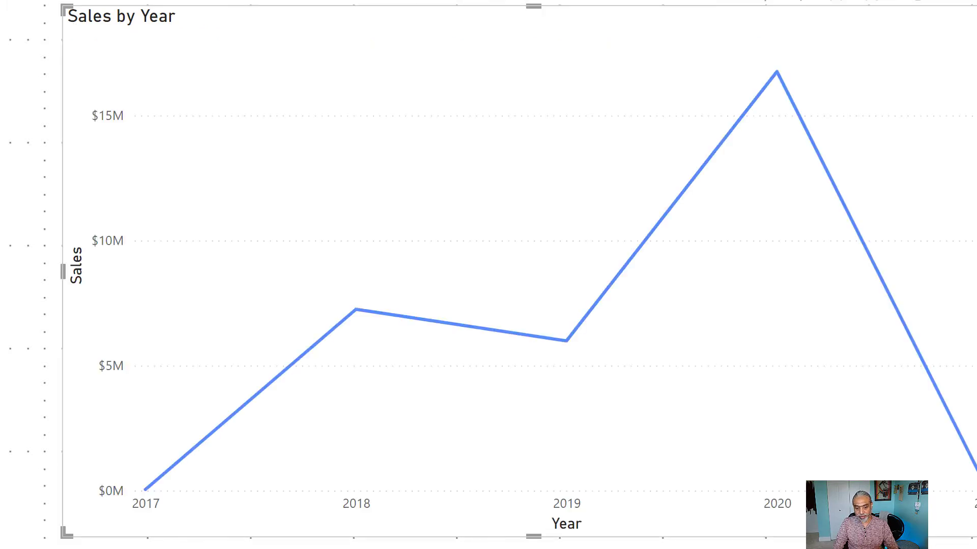
- Delete the Sales by Year line chart
key("Delete")
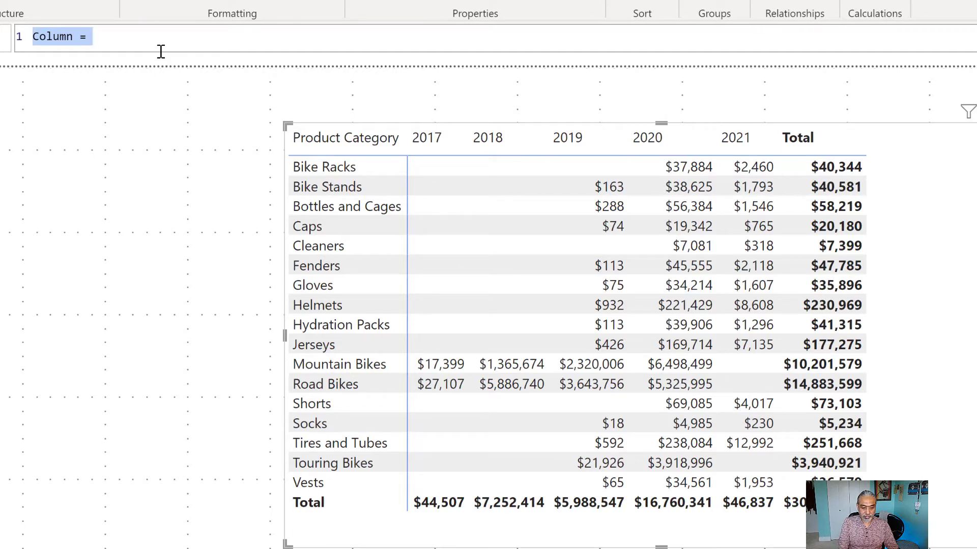
- Name the new calculated column 'First Sales Date ='
type("First ")
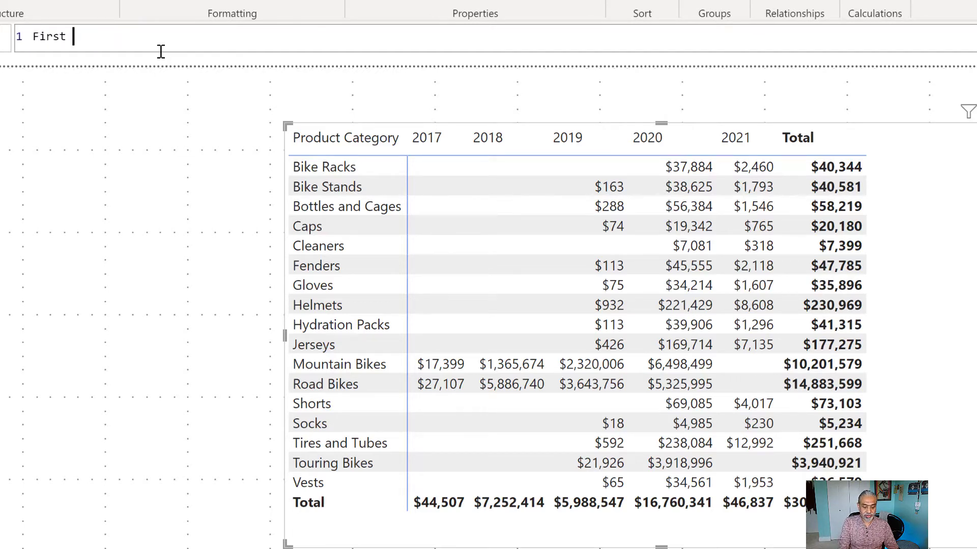
type("Sales")
key("ctrl+shift+Left")
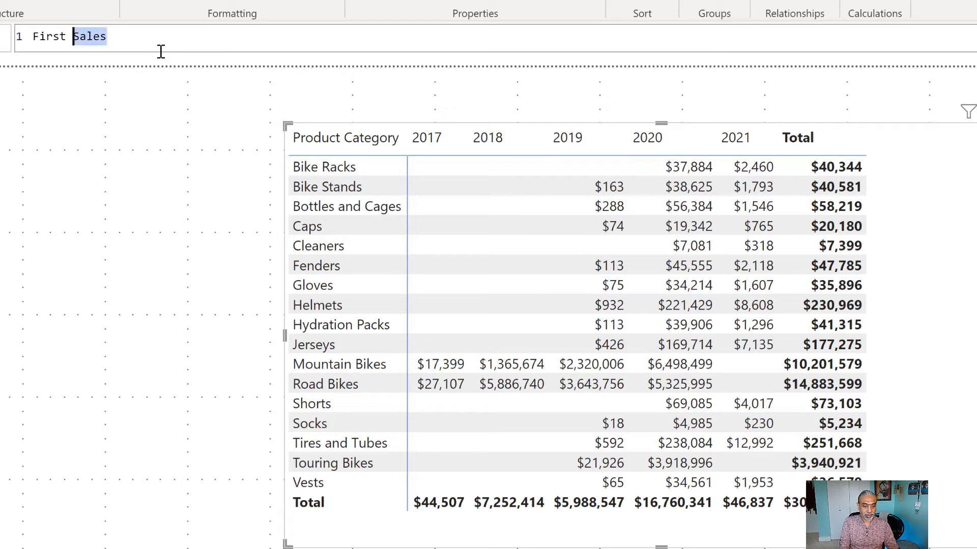
key("End")
type("Date =")
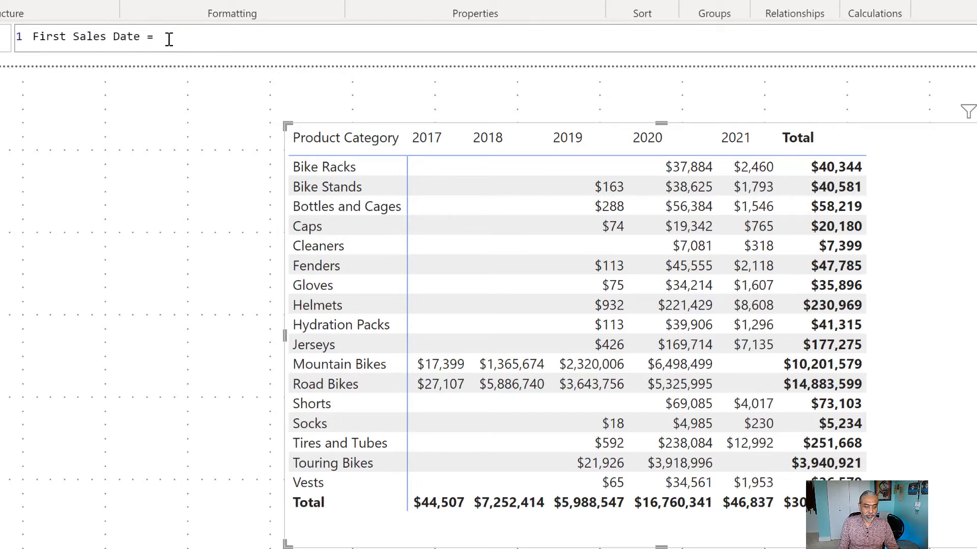
scroll(168, 38, "up", 2)
- Declare the variable VAR __salesTable = RELATEDTABLE ( Sales ) on a new line
key("shift+Return")
type("VAR __")
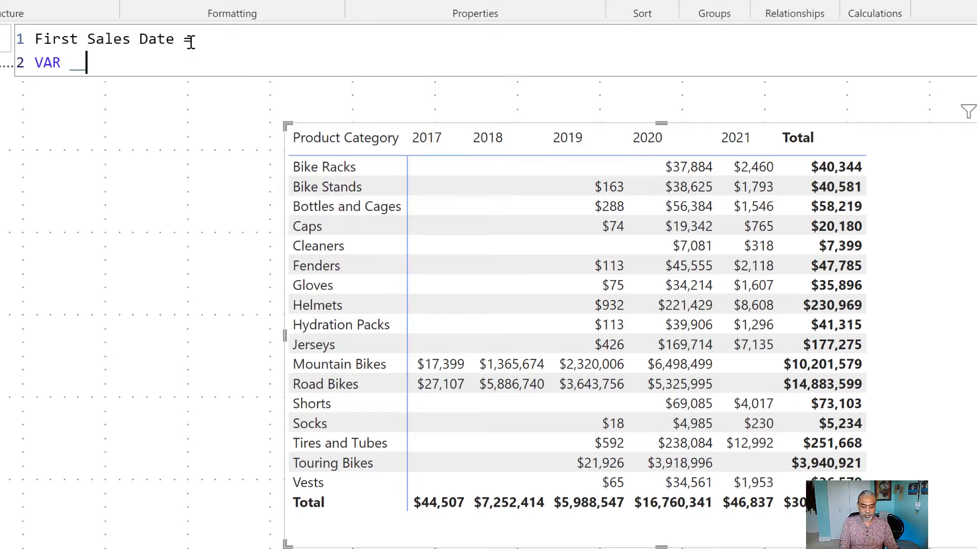
type("sal")
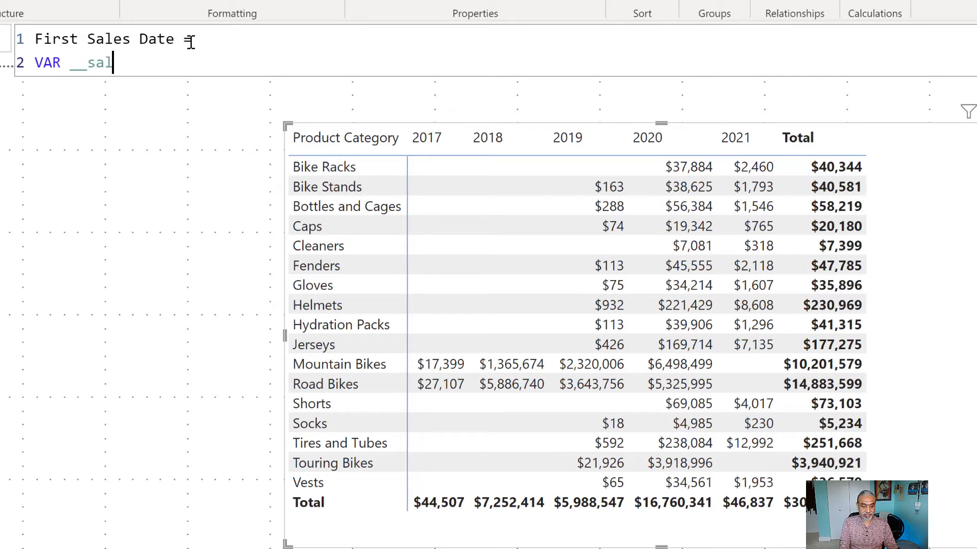
type("esTable = RELATED")
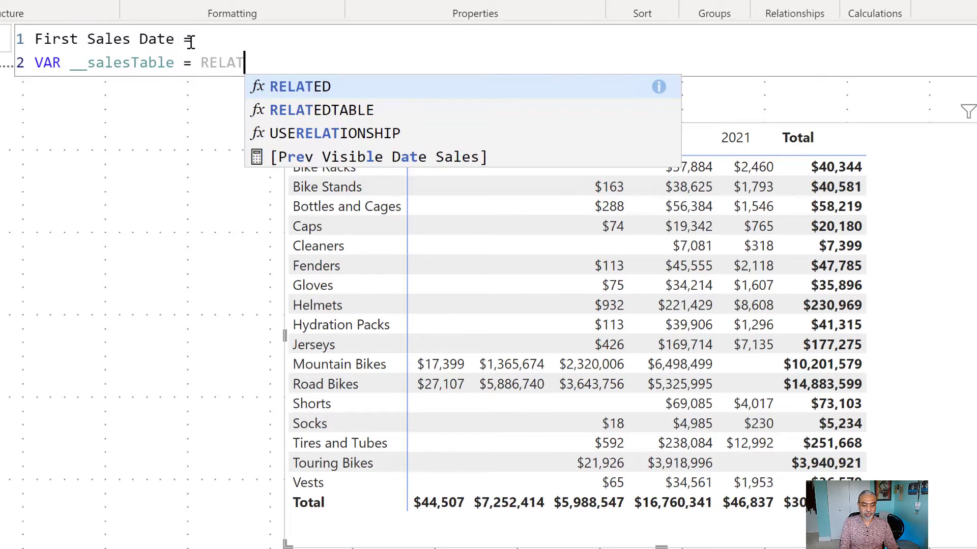
key("Down")
key("Tab")
key("BackSpace")
type("( SA")
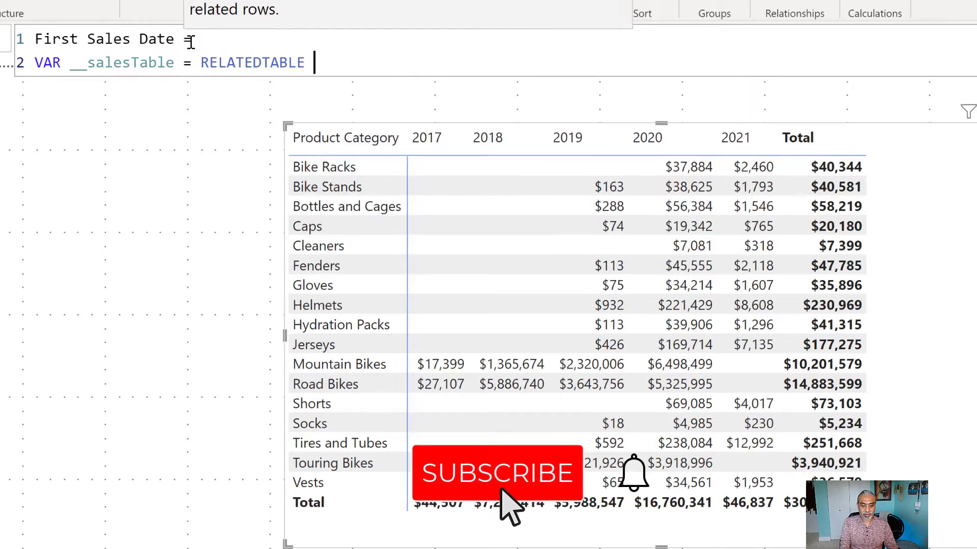
key("BackSpace")
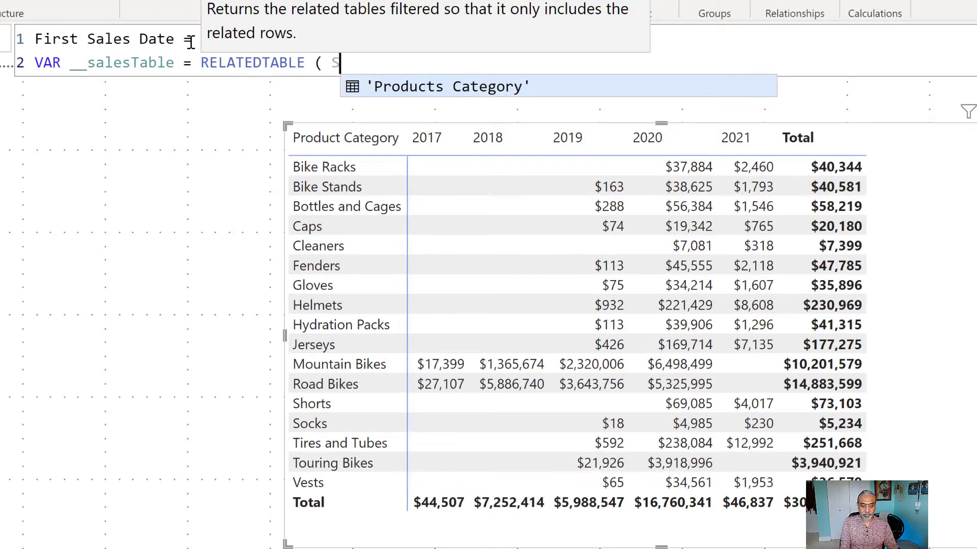
type("ales )")
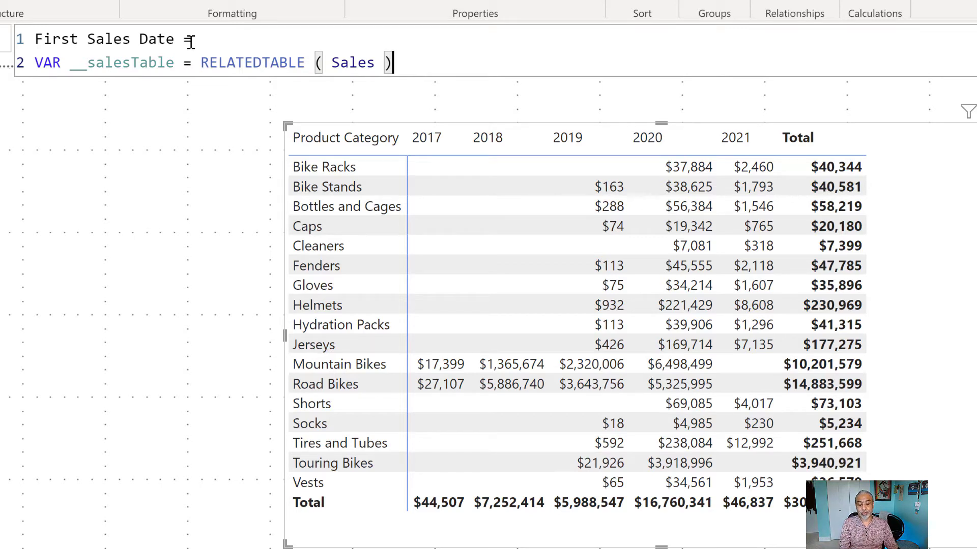
key("shift+Return")
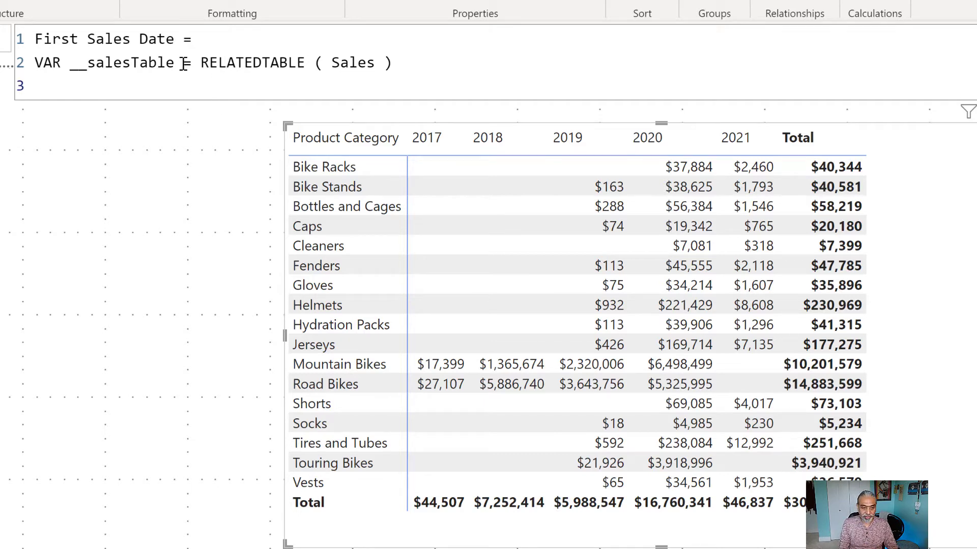
- Make First Sales Date return MINX ( __salesTable, [OrderDate] )
type("RETURN")
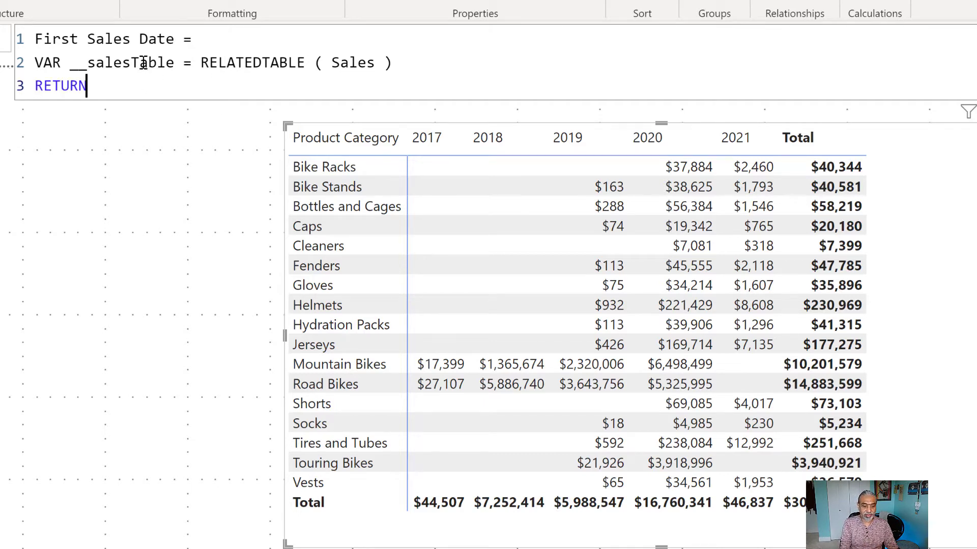
key("Return")
type("MINX ( __")
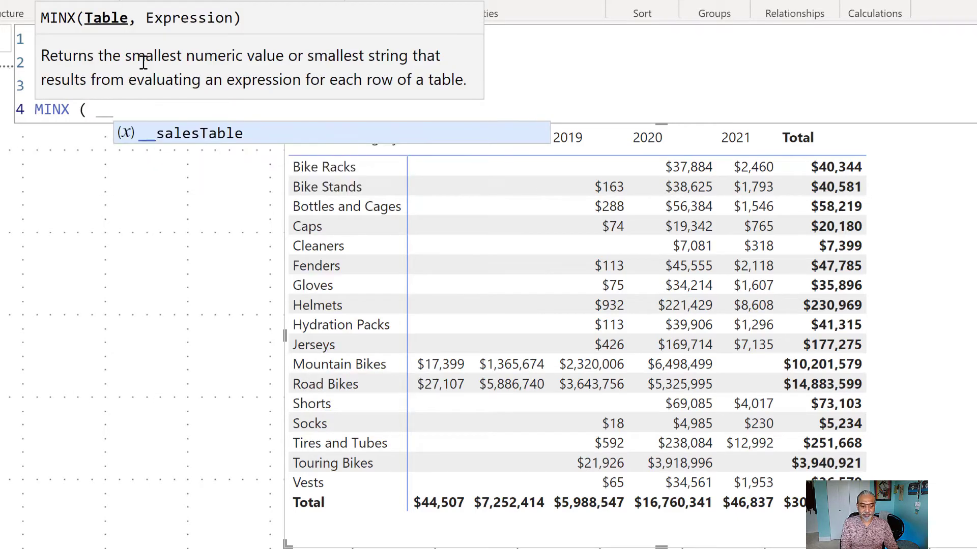
key("Tab")
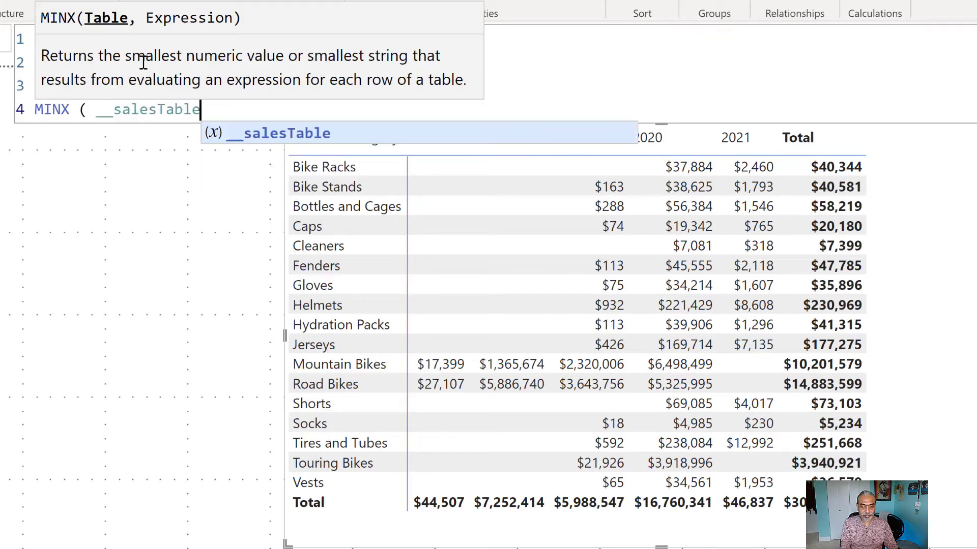
type(", [D")
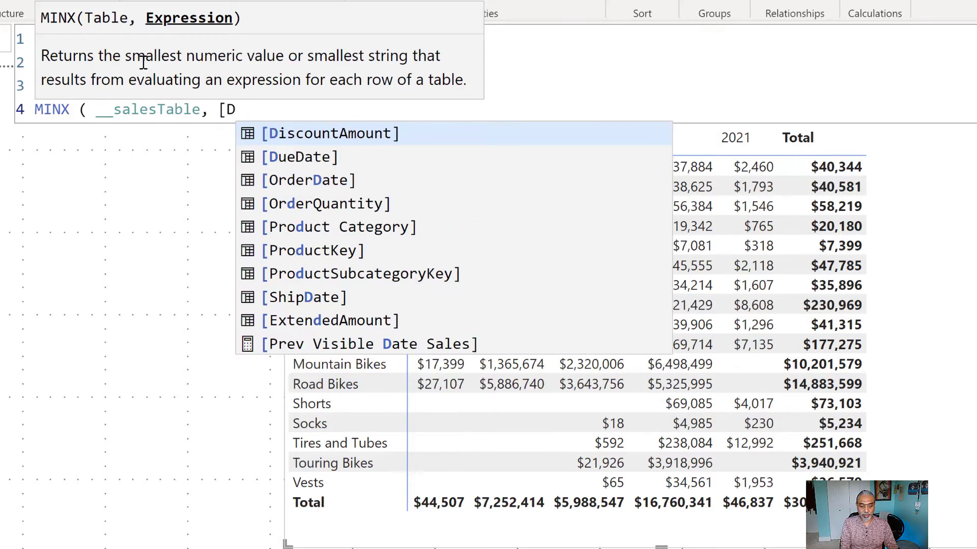
key("BackSpace")
type("ORder")
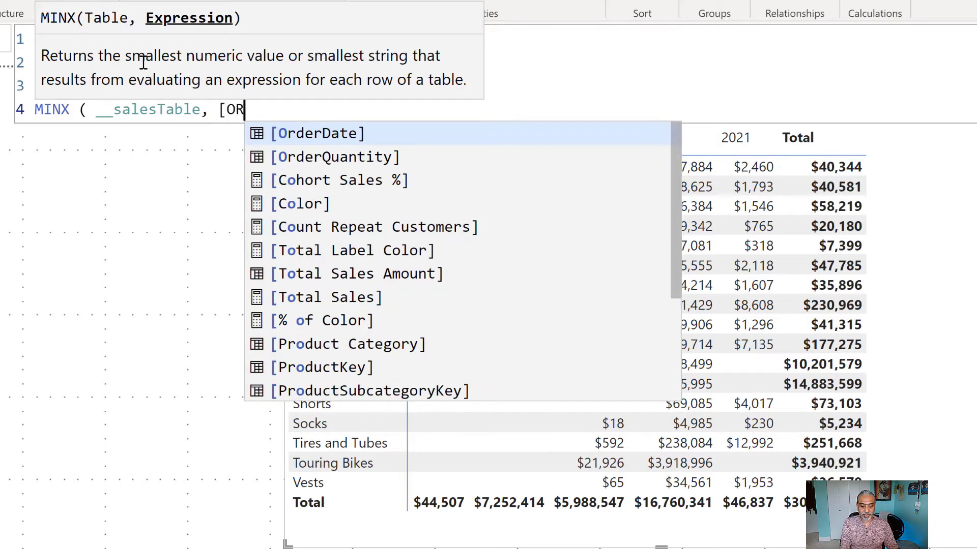
key("Tab")
type(")")
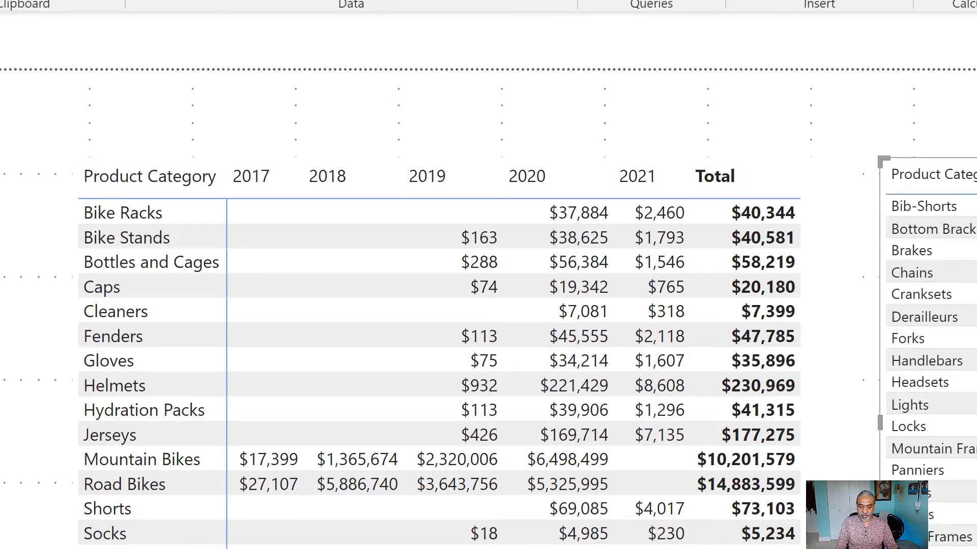
- Test the slicer on Mountain Bikes and Cleaners, clear it, then narrow the slicer
scroll(924, 294, "down", 2)
scroll(923, 294, "up", 2)
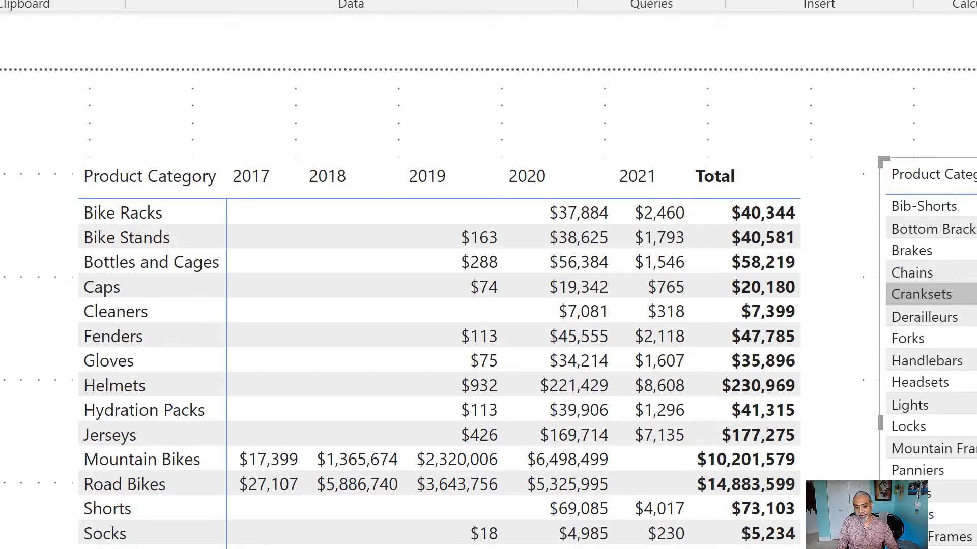
scroll(923, 294, "down", 6)
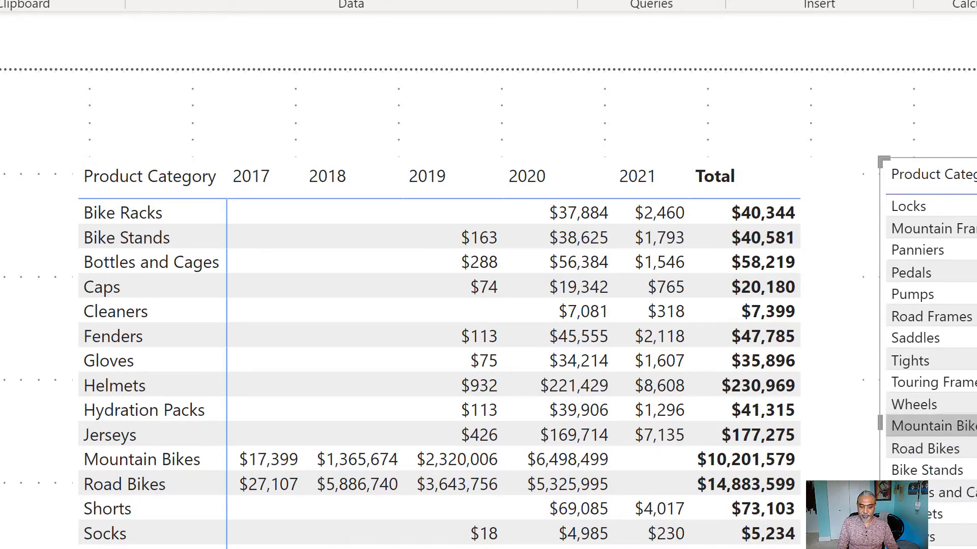
left_click(938, 428)
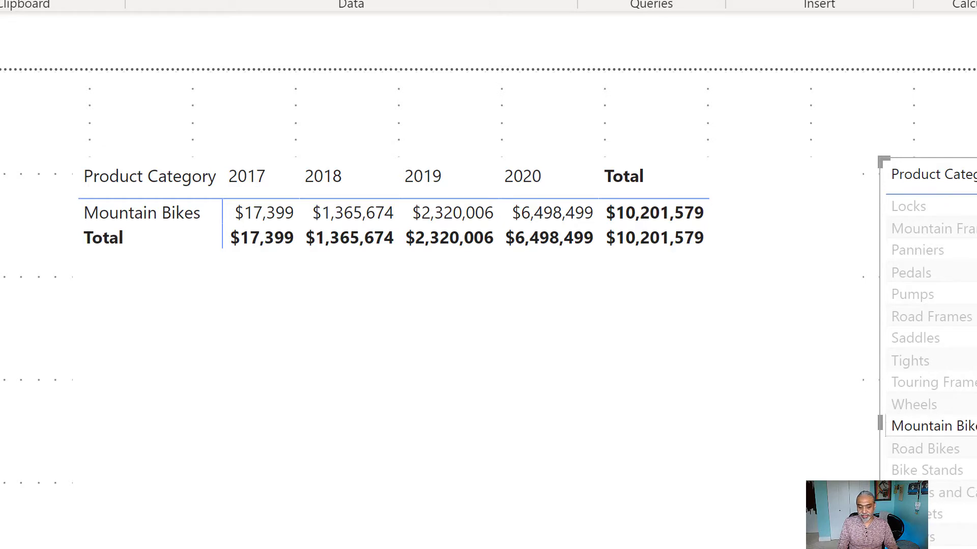
left_click(931, 426)
scroll(930, 356, "down", 3)
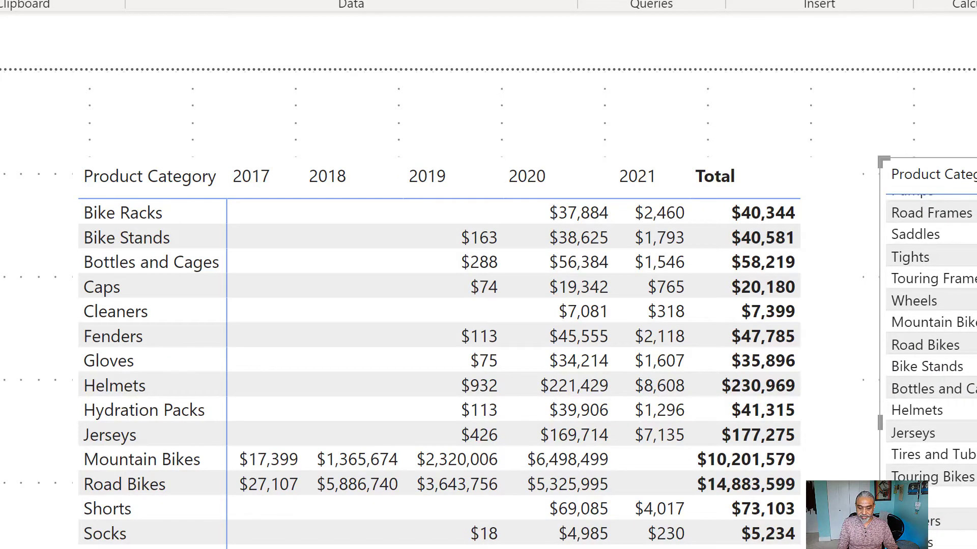
left_click(116, 311)
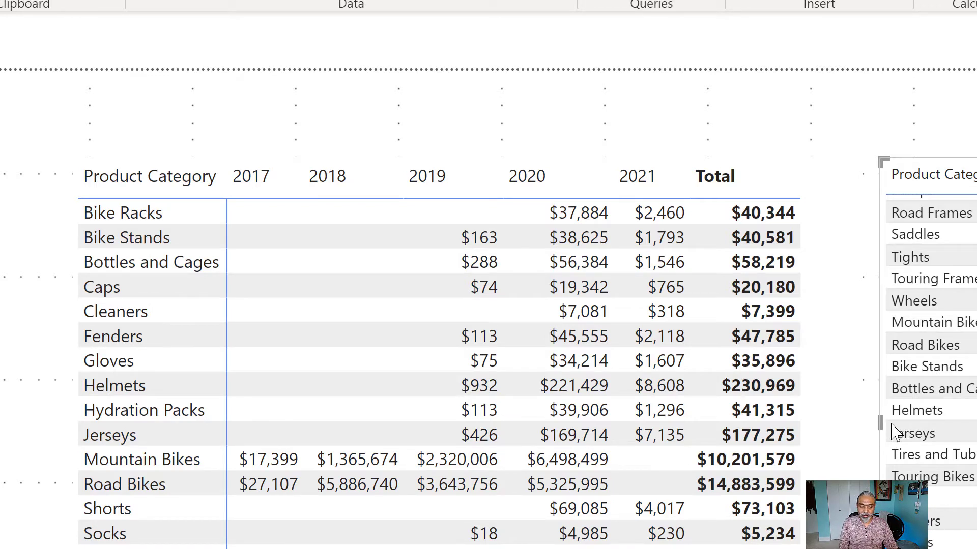
left_click_drag(878, 422, 927, 426)
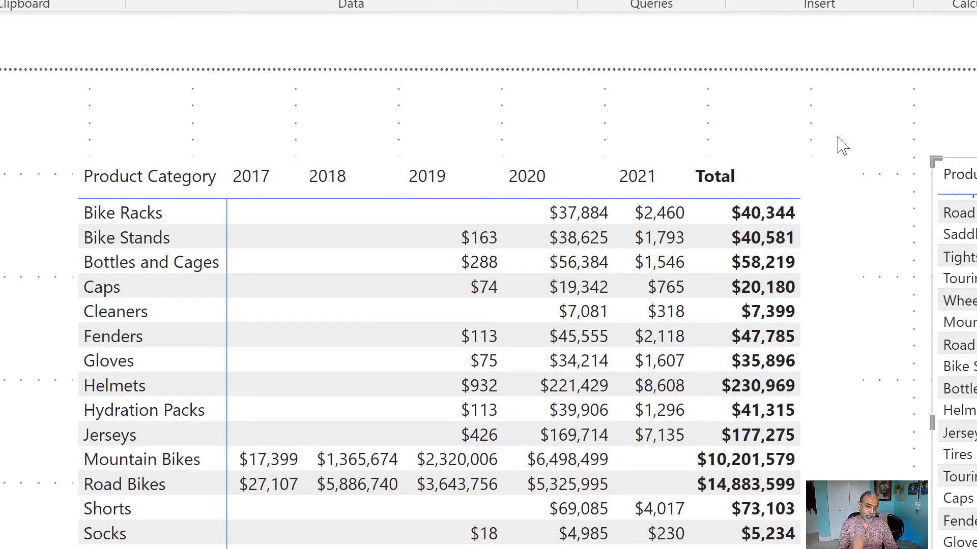
- Name the column 'Category Cohort Year Number' and start the body with Sales[OrderDate] -
type("Category Cohort Year Nu")
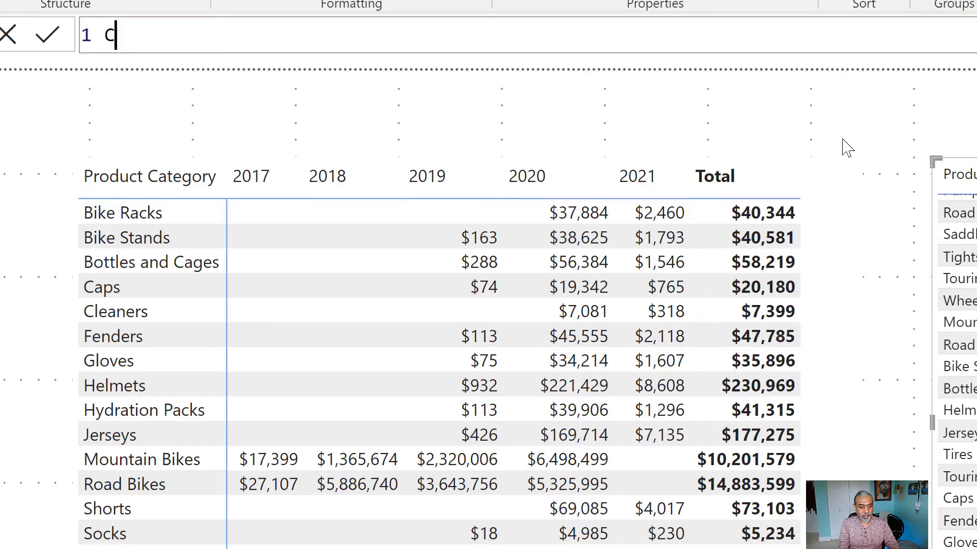
type("mber =")
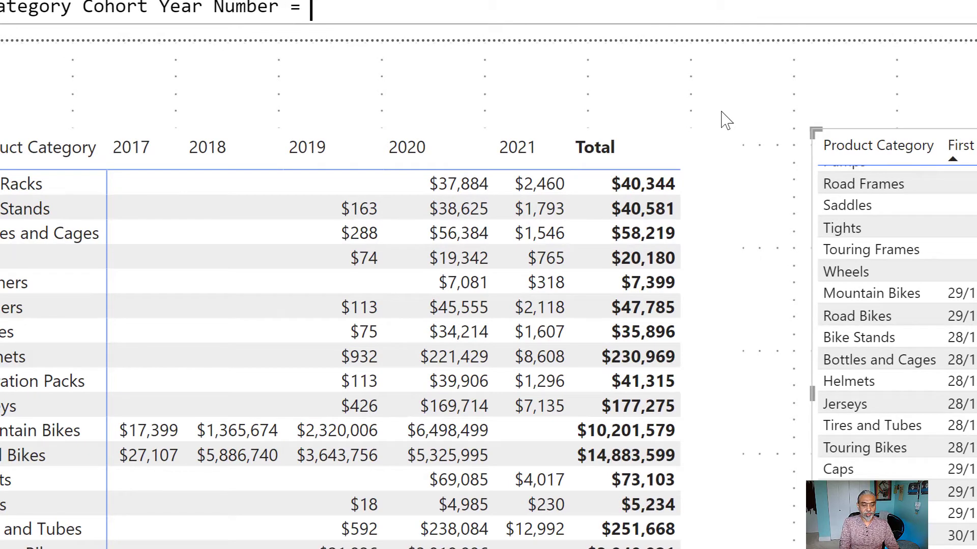
key("shift+Return")
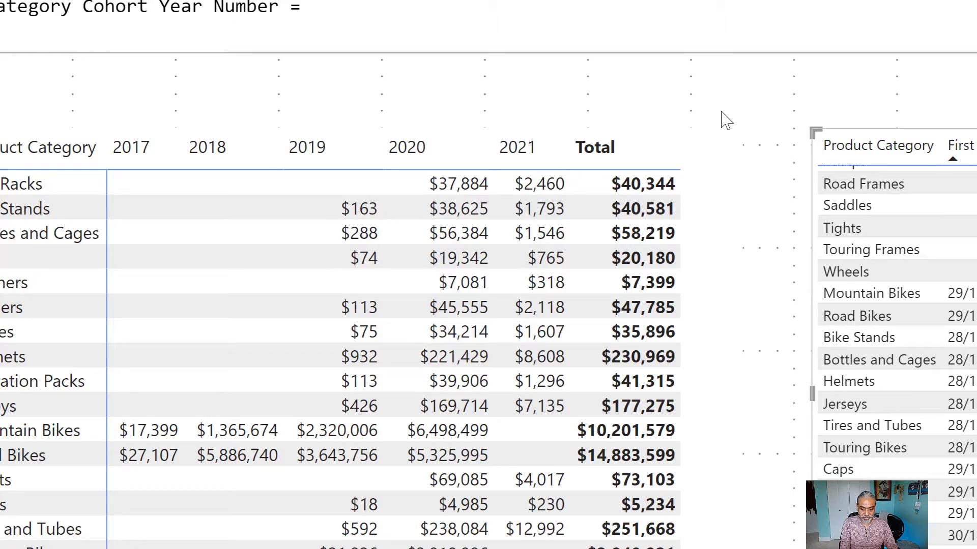
type("Sales[Order")
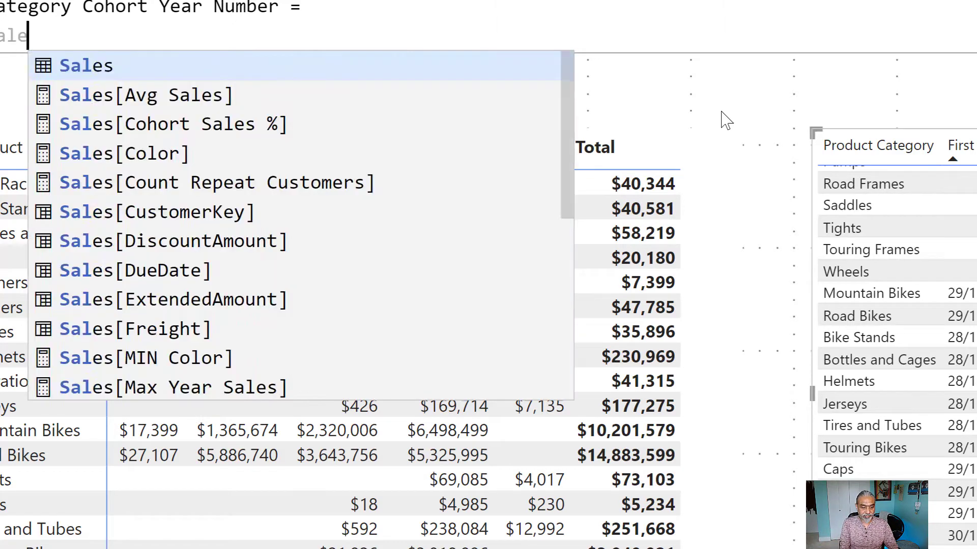
key("Tab")
type("-")
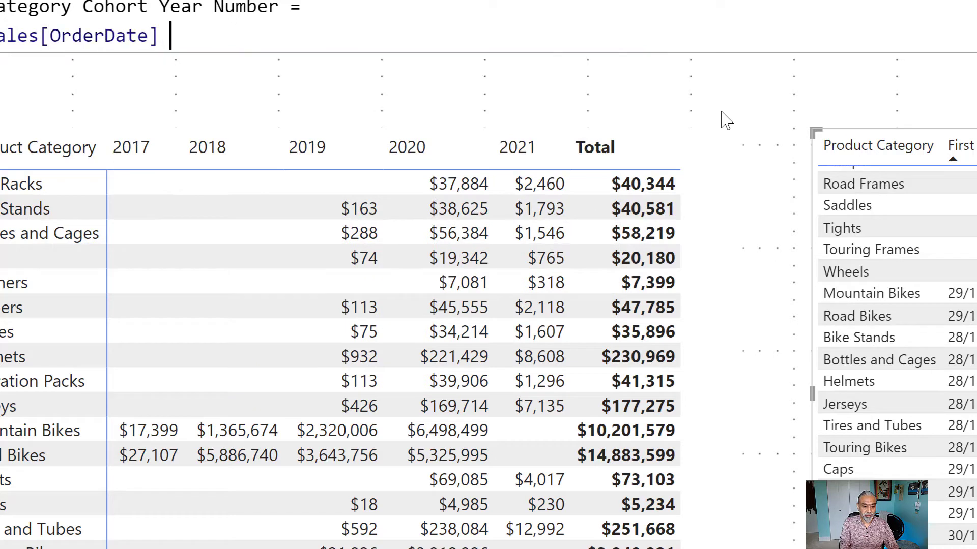
- Wrap the order date in YEAR ( ) and begin subtracting YEAR ( RELATED (
key("Left")
key("Left")
key("Left")
key("ctrl+Left")
type("YEAR (")
key("ctrl+Right")
key("ctrl+Right")
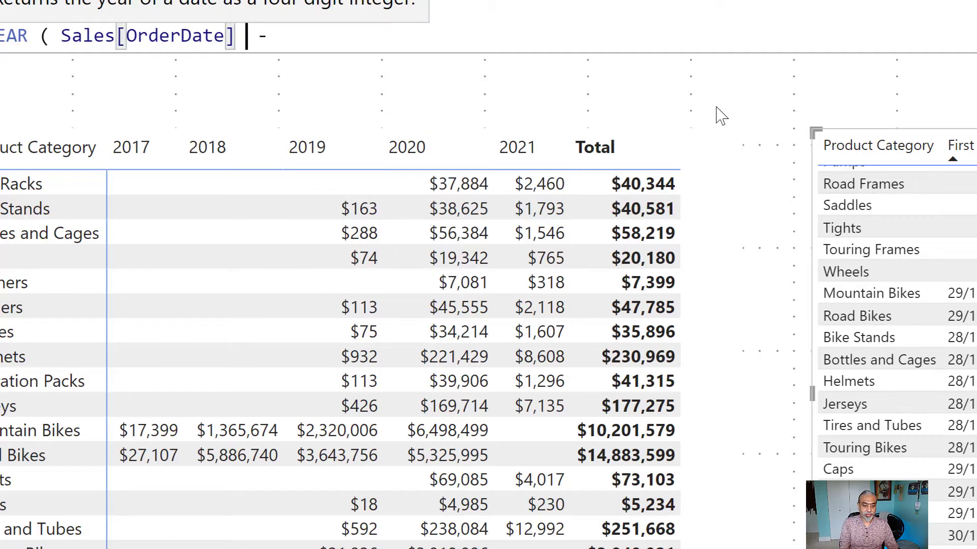
type(")")
key("End")
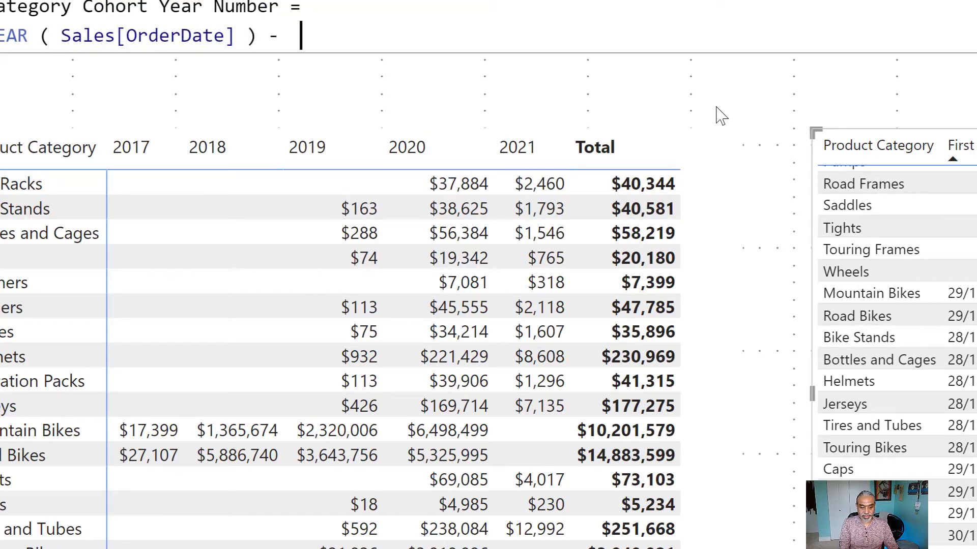
key("BackSpace")
type("YEAR ( ")
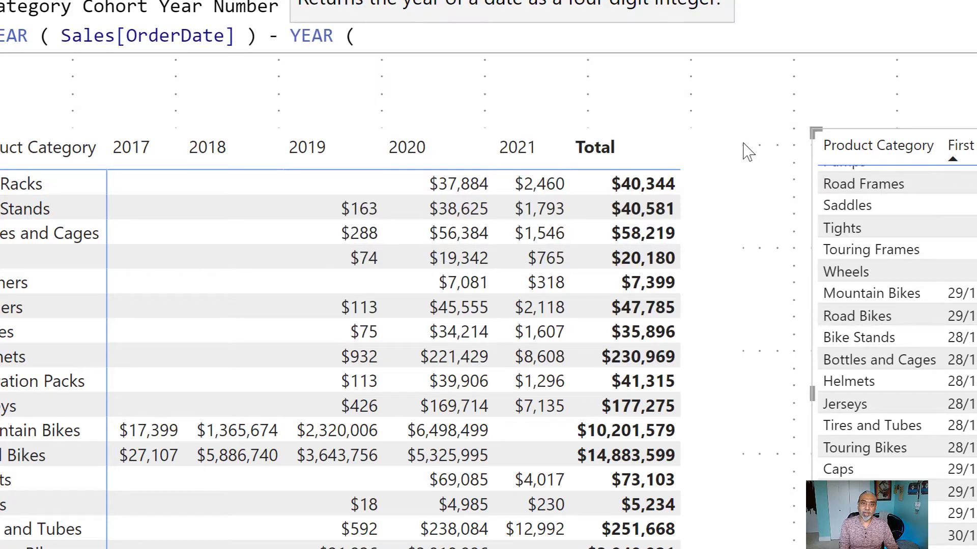
type("RELATED")
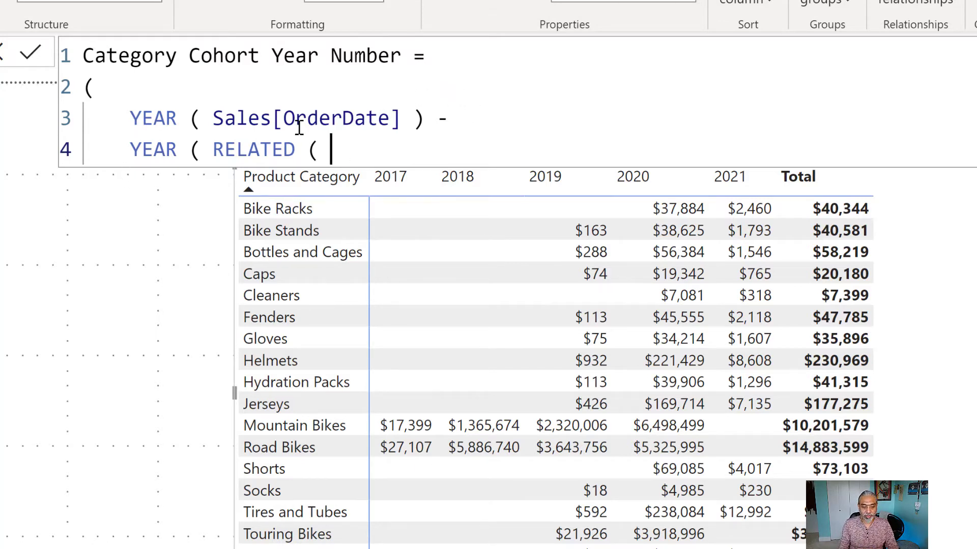
- Reference 'Products Category'[First Sales Date] and close the RELATED and YEAR parentheses
type("First")
key("Up")
key("Tab")
type(")")
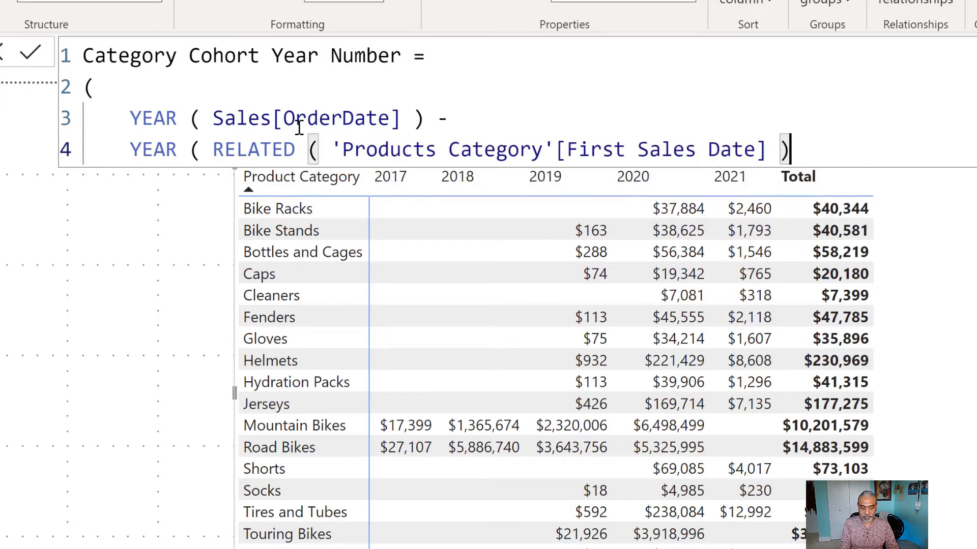
key("shift+Return")
type(")")
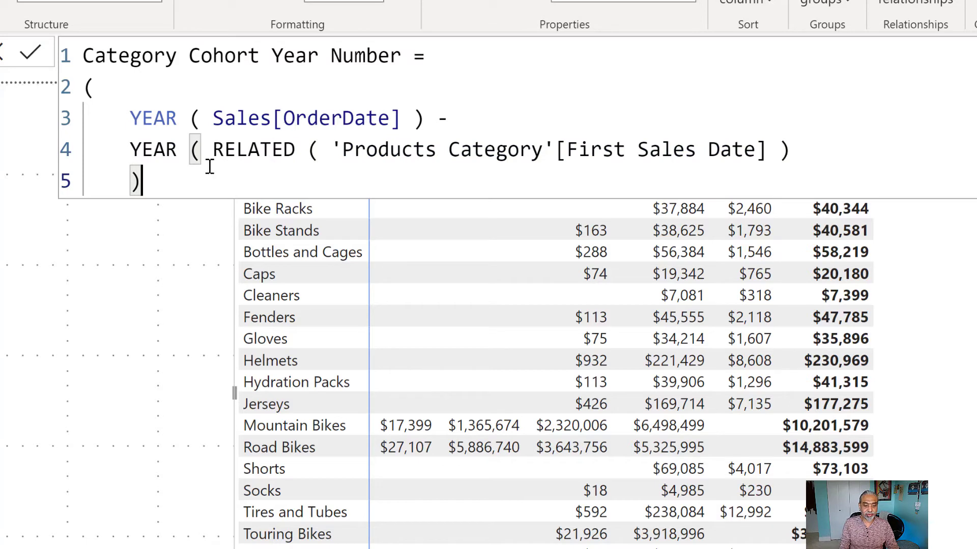
left_click(843, 153)
type(")")
key("Down")
key("BackSpace")
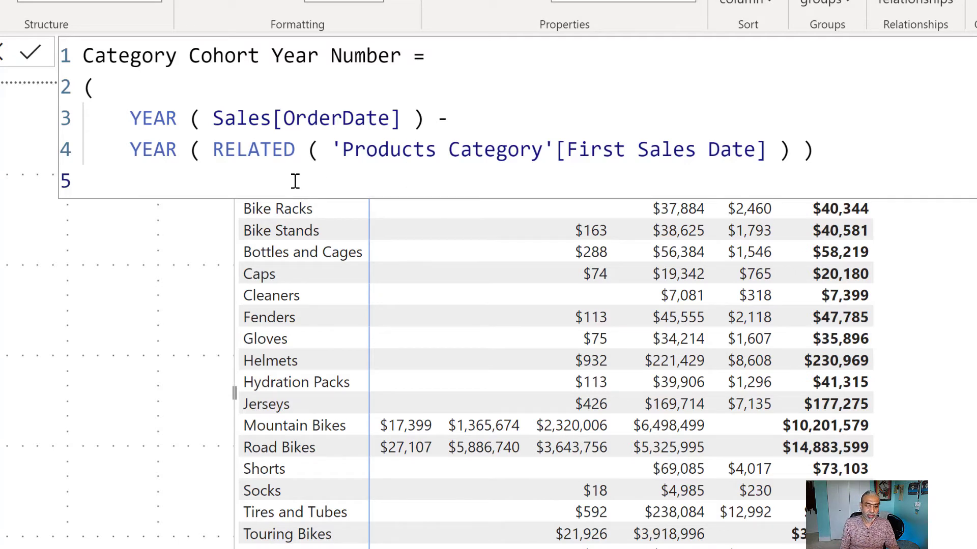
- Add ) + 1 to the formula and commit the Category Cohort Year Number column
type(")")
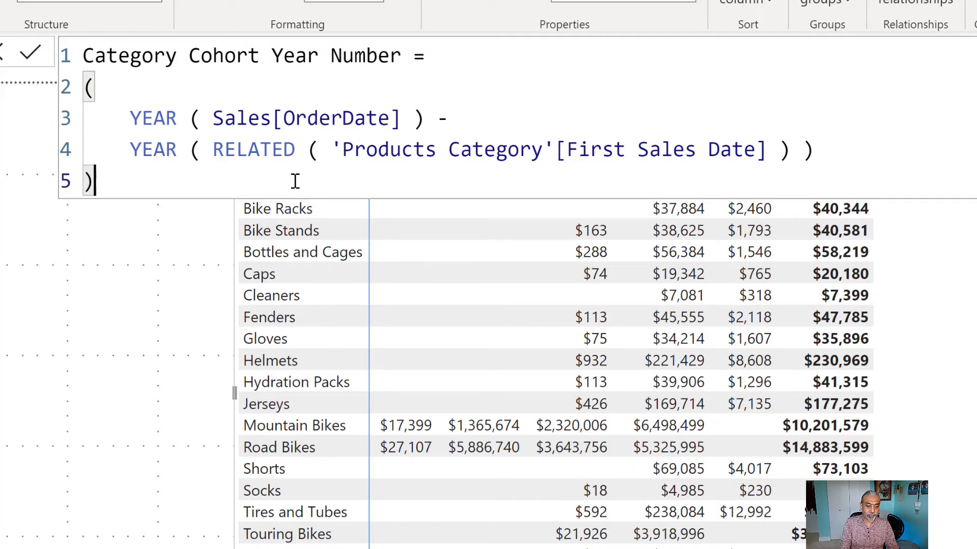
type(" + 1")
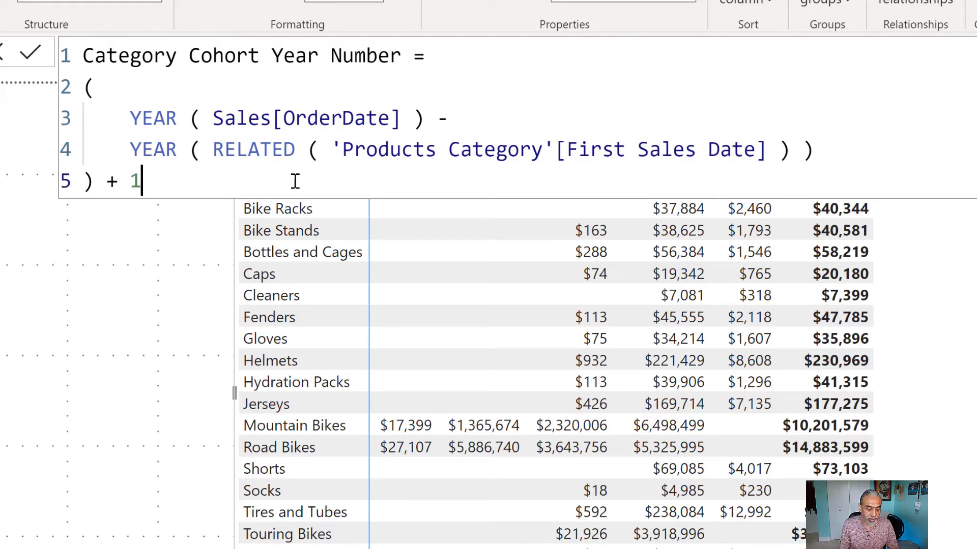
left_click_drag(142, 118, 308, 122)
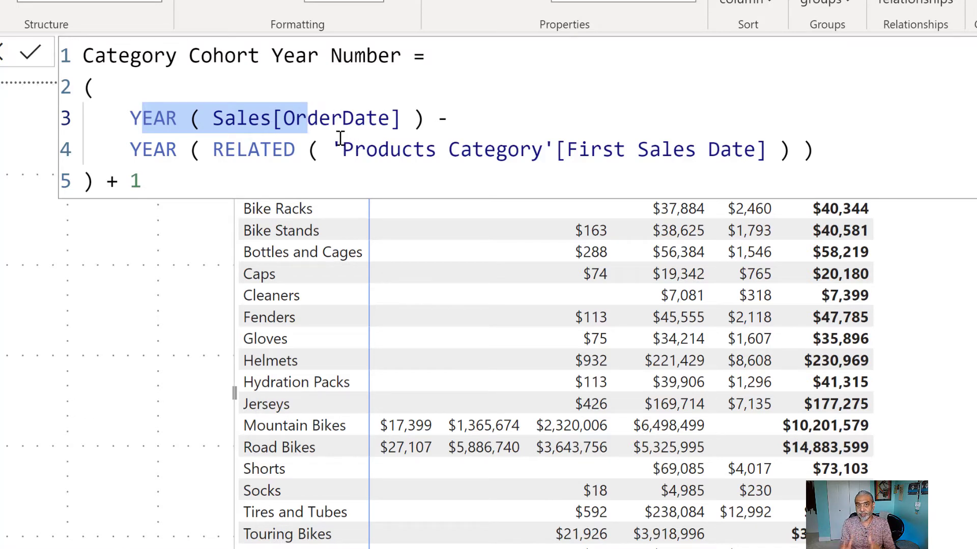
left_click(30, 53)
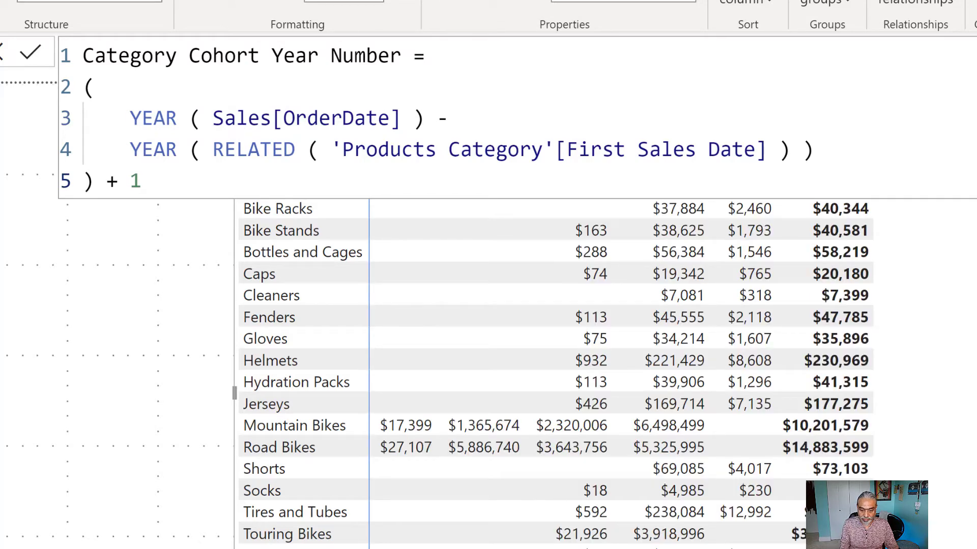
key("Escape")
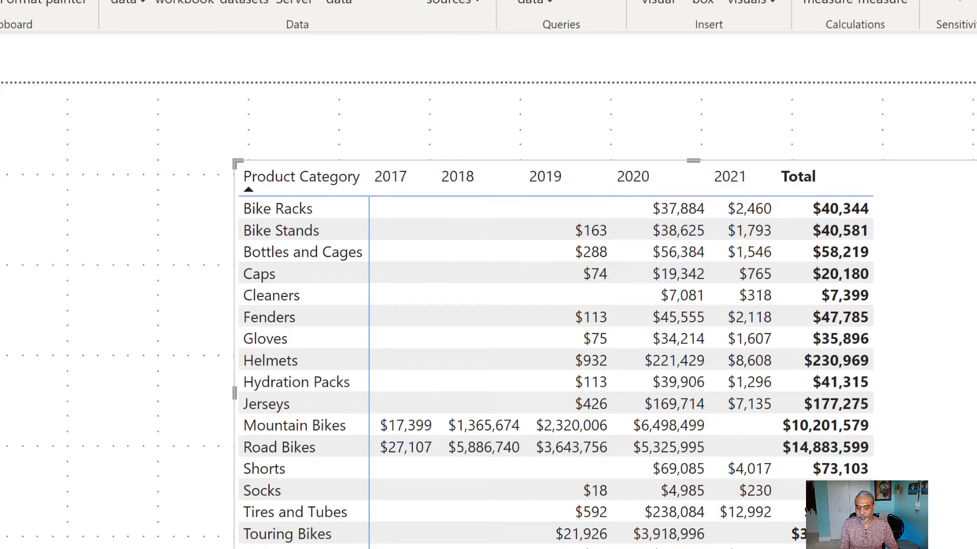
- Replace Year with Category Cohort Year Number in the matrix columns and view it as a line chart
left_click(947, 285)
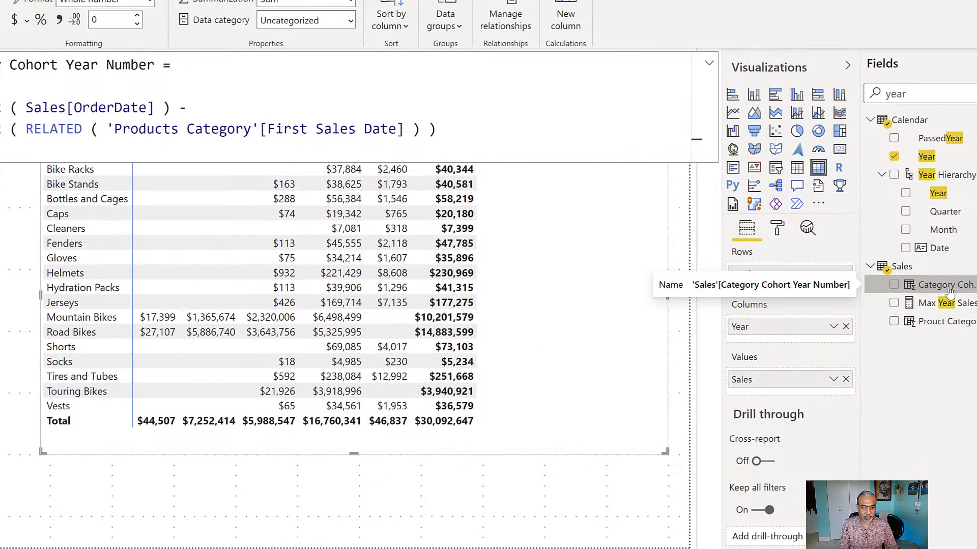
left_click_drag(949, 292, 804, 328)
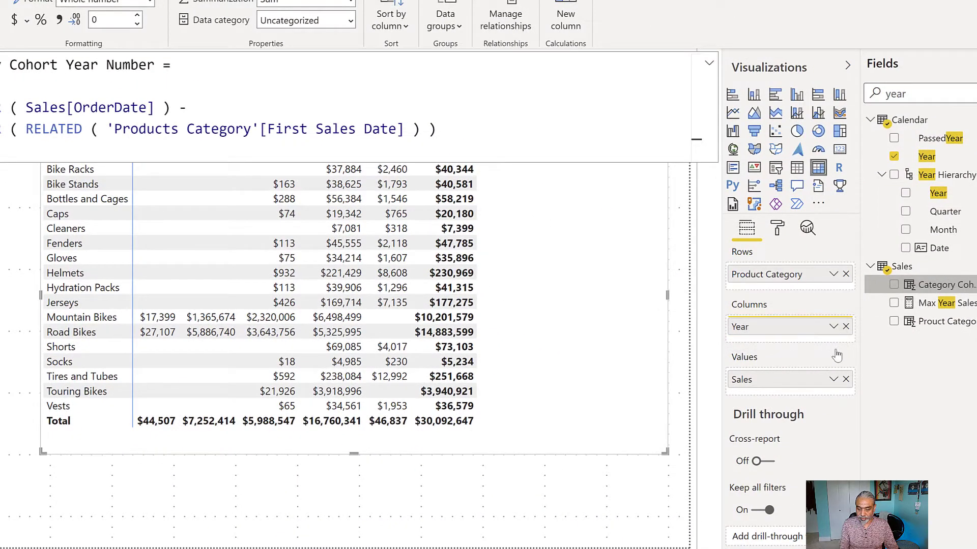
left_click(846, 347)
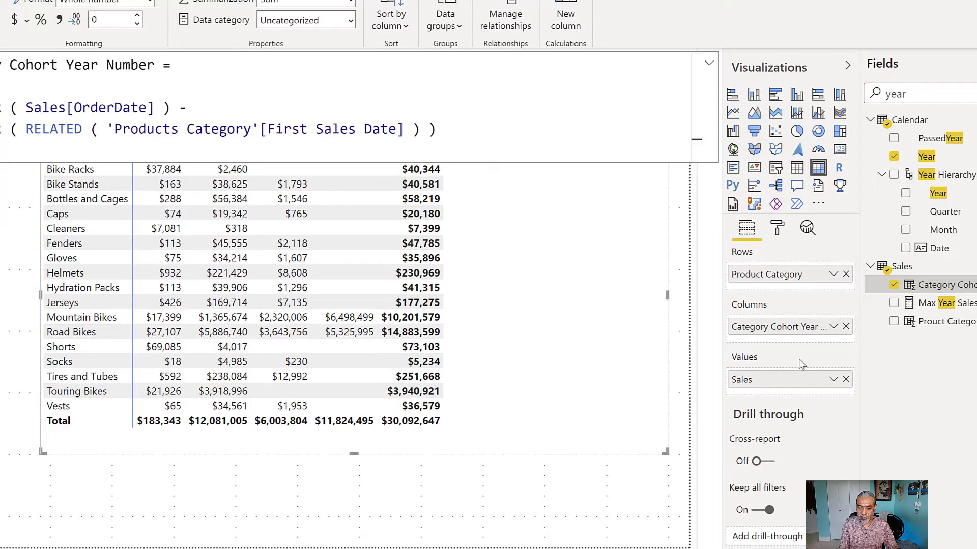
left_click(484, 488)
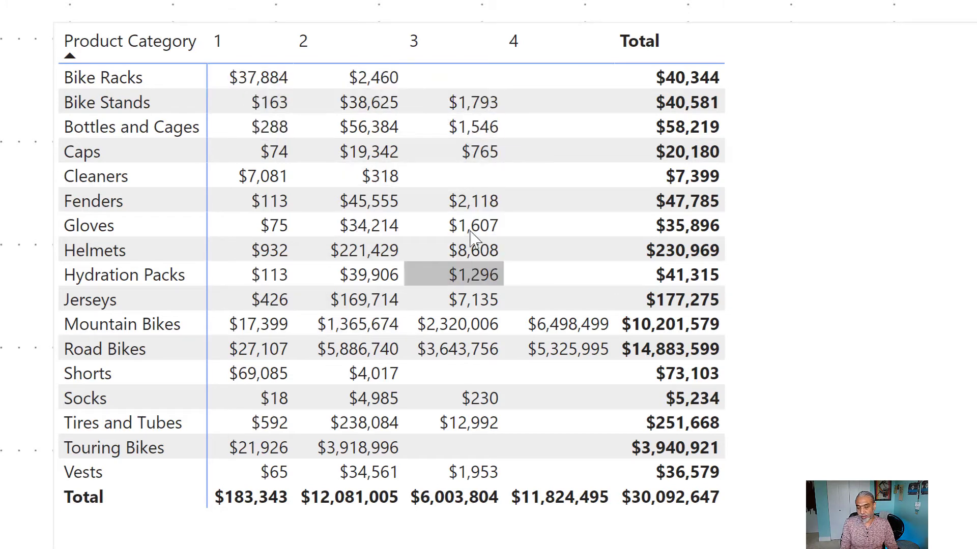
mouse_move(524, 336)
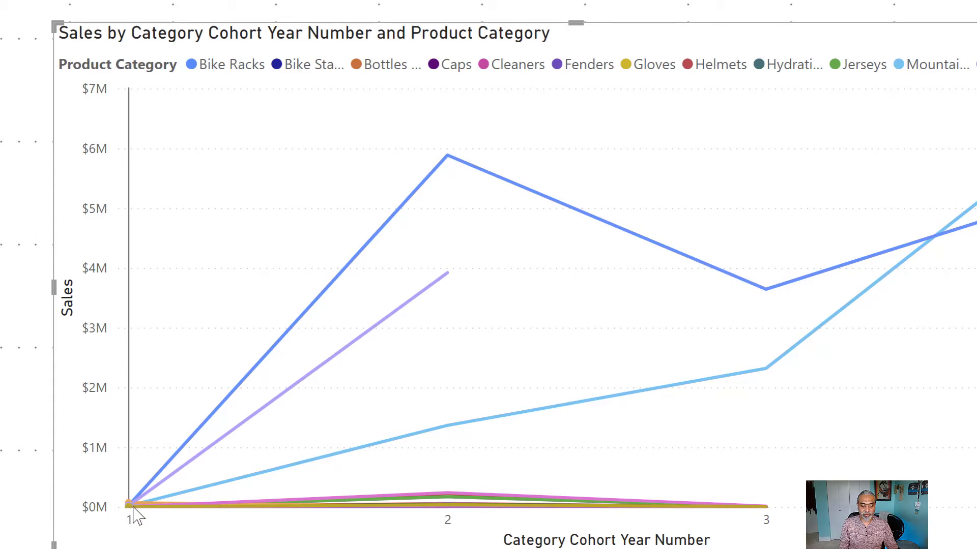
- Undo twice to bring back the cohort-year matrix totalling $30,092,647
mouse_move(131, 510)
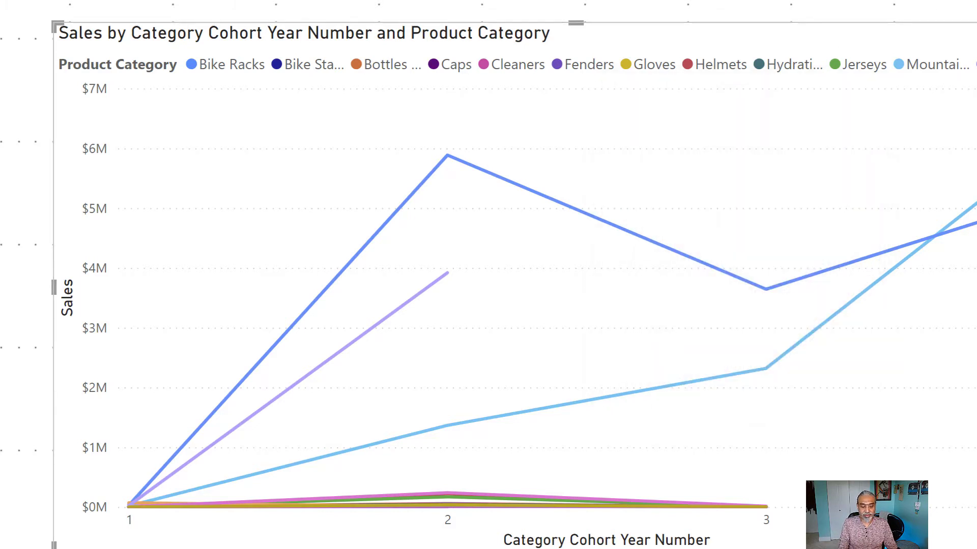
key("ctrl+z")
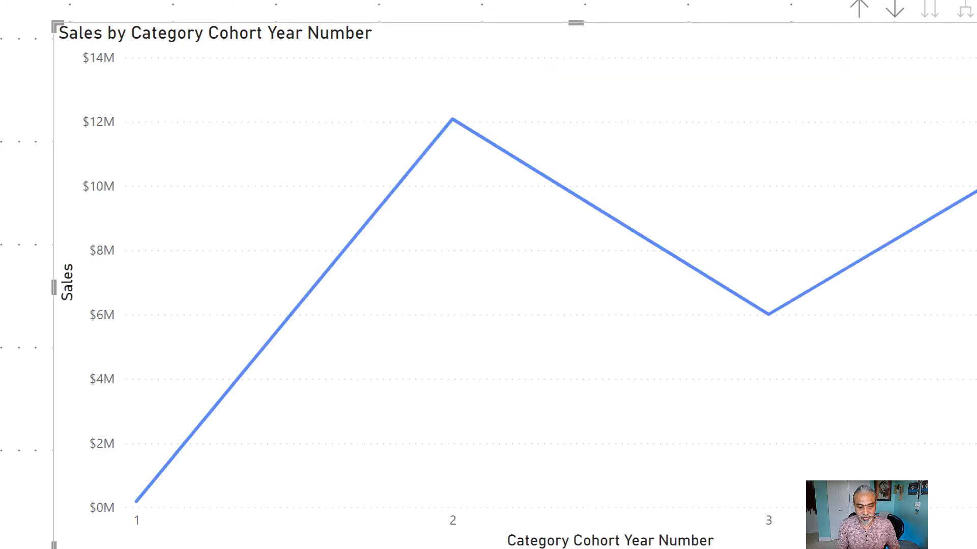
key("ctrl+z")
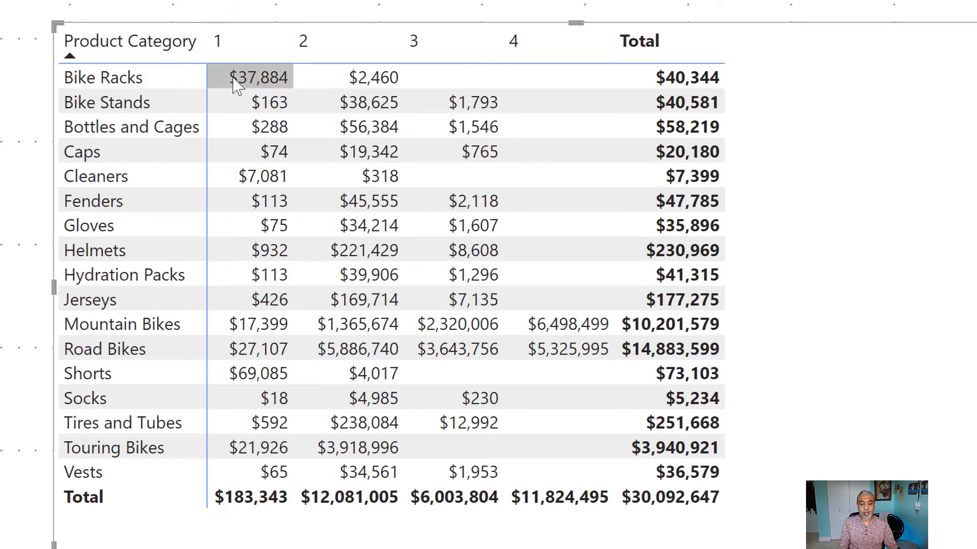
mouse_move(262, 89)
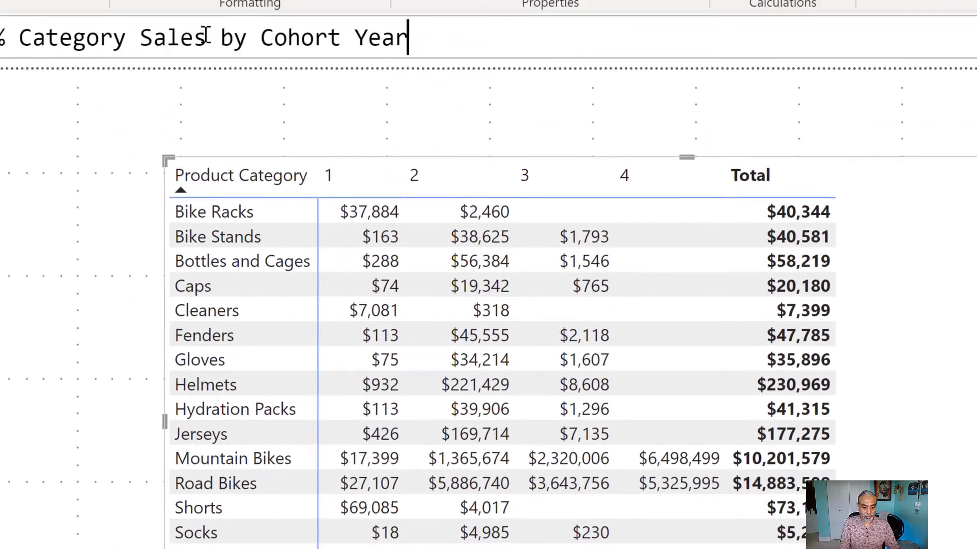
- Start the measure with VAR __totalSales = CALCULATE ( [Sales], REMOVEFILTERS (
type("=")
key("shift+Return")
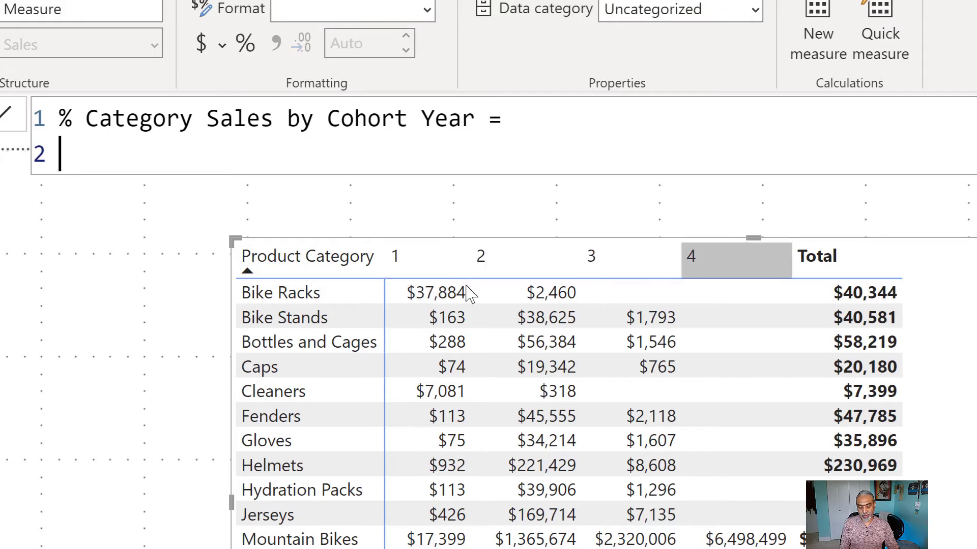
type("VAR __totalSales = CALCULATE ( [SAle")
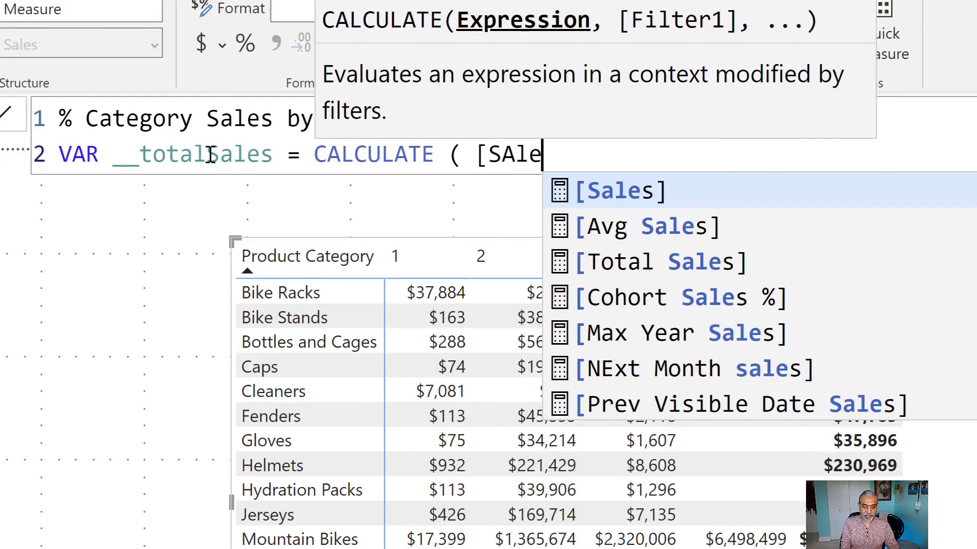
key("Tab")
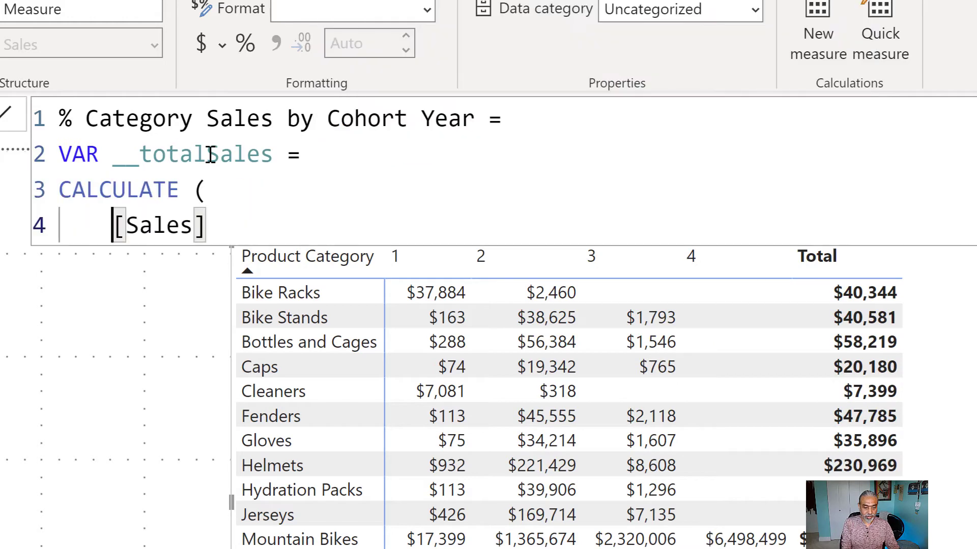
type(",")
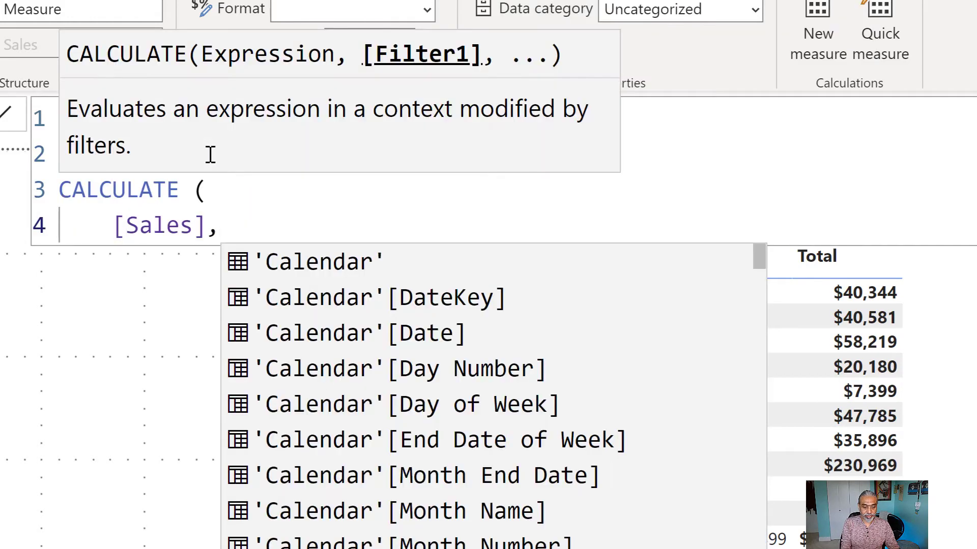
key("shift+Return")
type("REMOVE")
key("Tab")
type("(")
key("BackSpace")
- Pass Category Cohort Year Number to REMOVEFILTERS and close CALCULATE
type("( ")
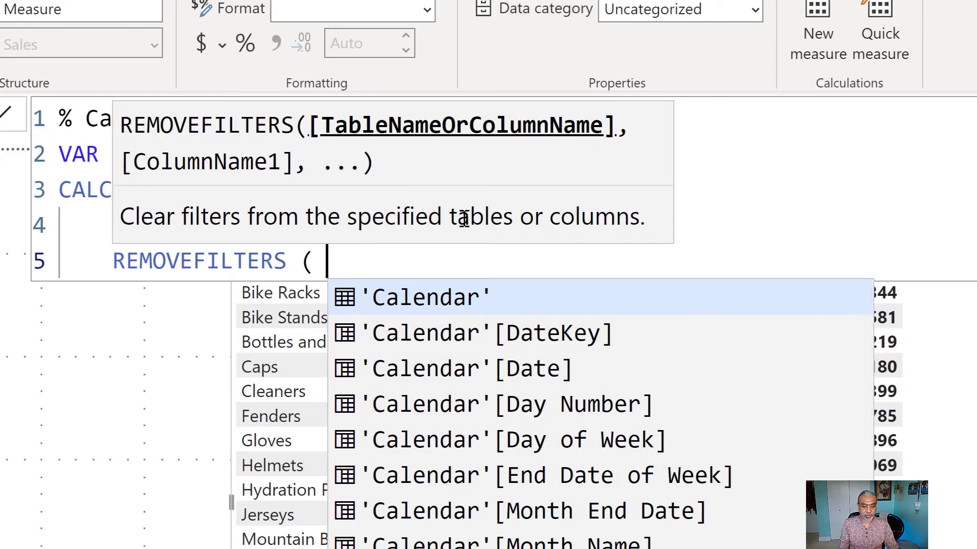
type("Cae")
key("BackSpace")
type("t")
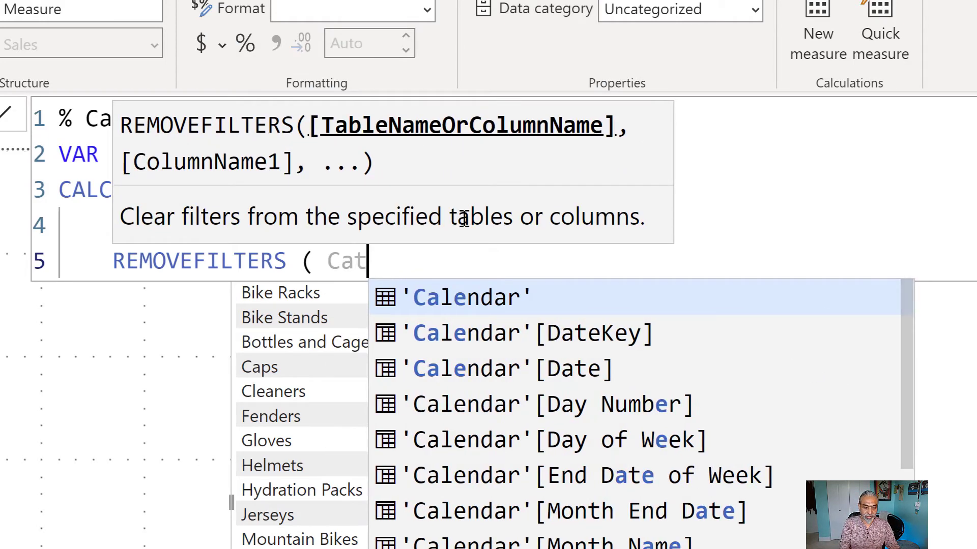
type("ego")
key("Tab")
type(")")
key("Return")
type(")")
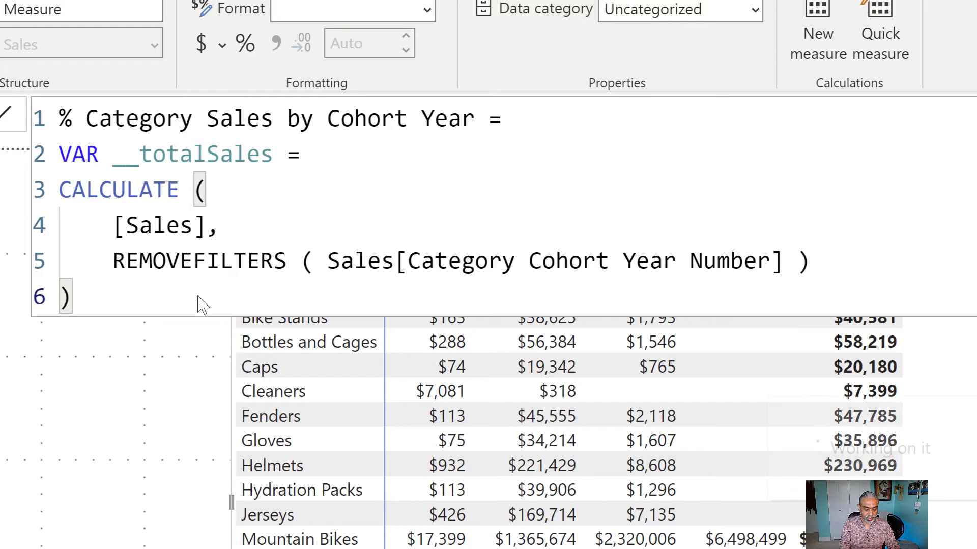
key("Return")
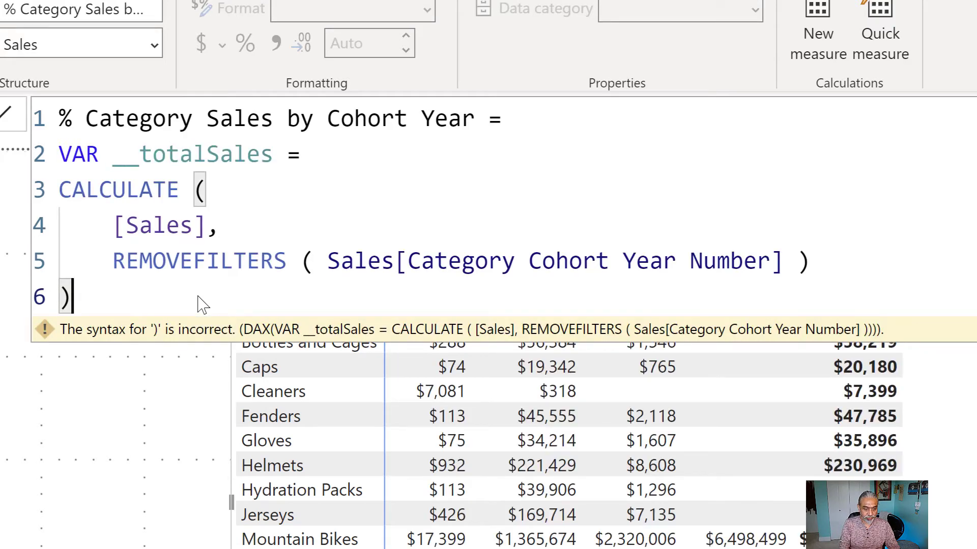
- Finish the measure with RETURN __totalSales
key("shift+Return")
type("RETURN")
key("shift+Return")
type("__totalSales")
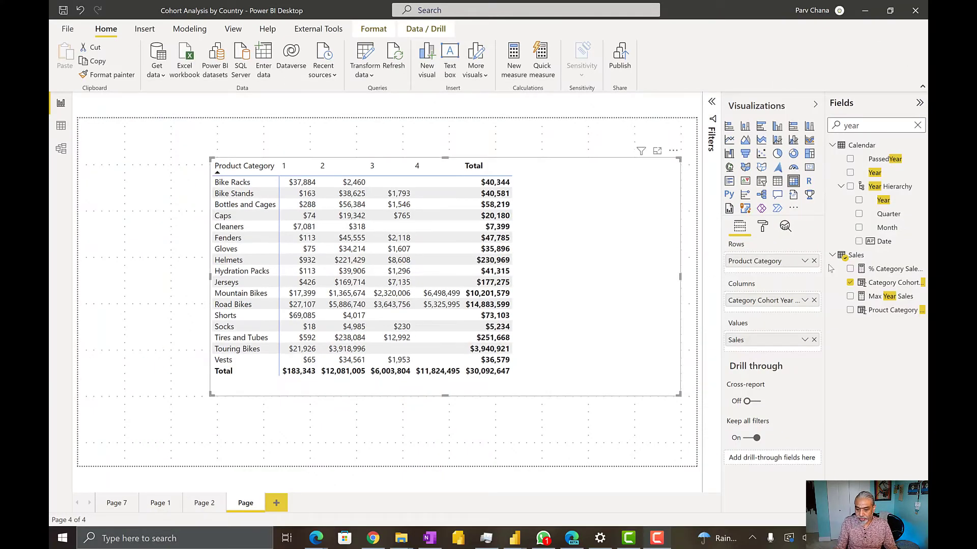
- Add the % Category Sales by Cohort Year measure to the matrix values, relabelled '% Sales'
left_click(884, 273)
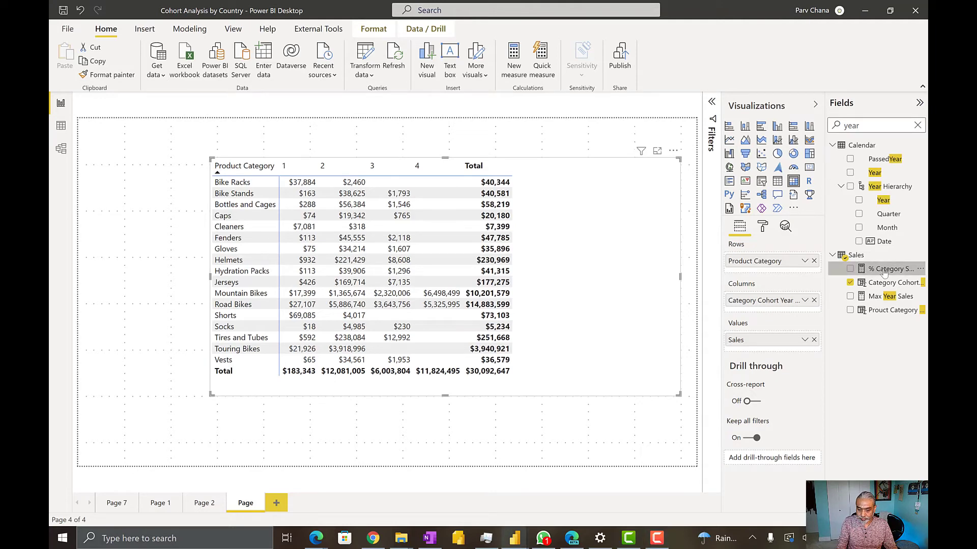
left_click_drag(884, 272, 762, 349)
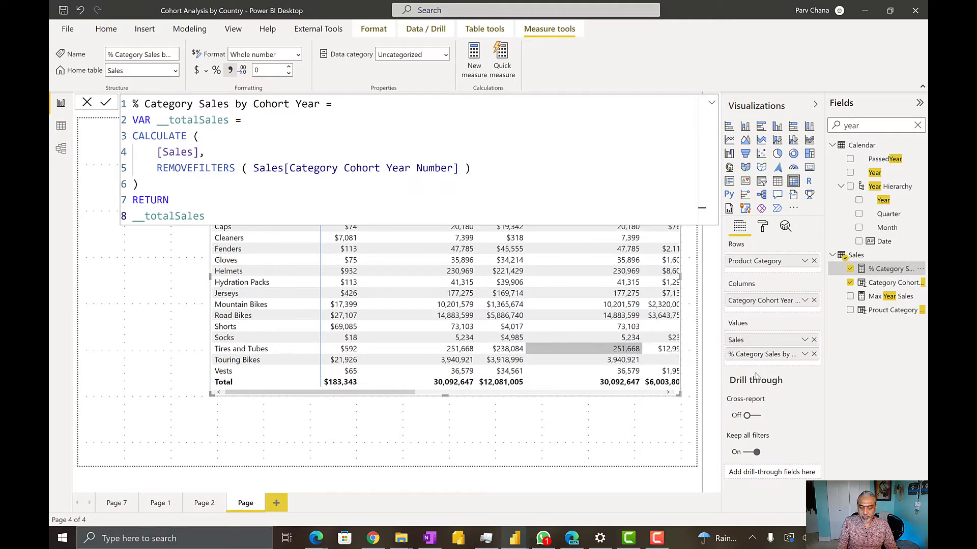
double_click(760, 355)
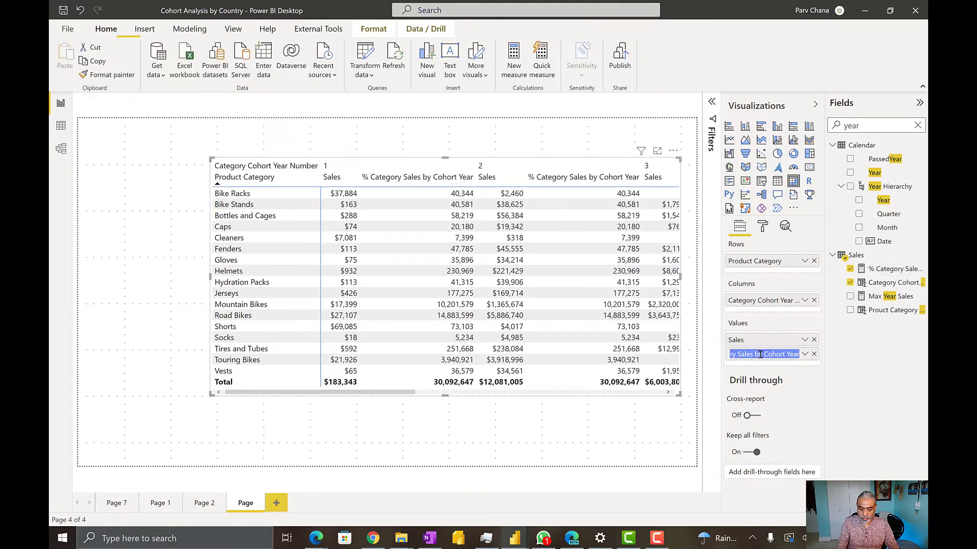
type("% Sa")
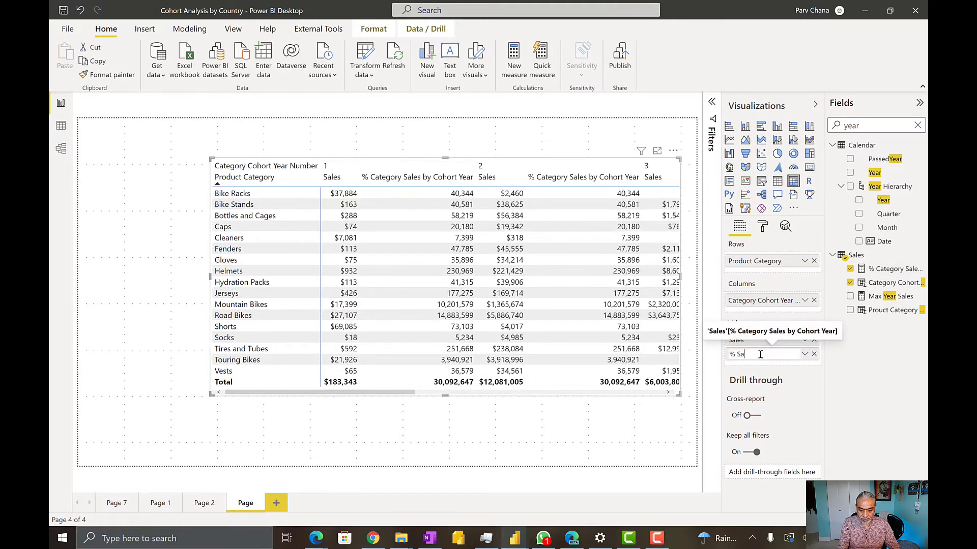
type("les")
key("Return")
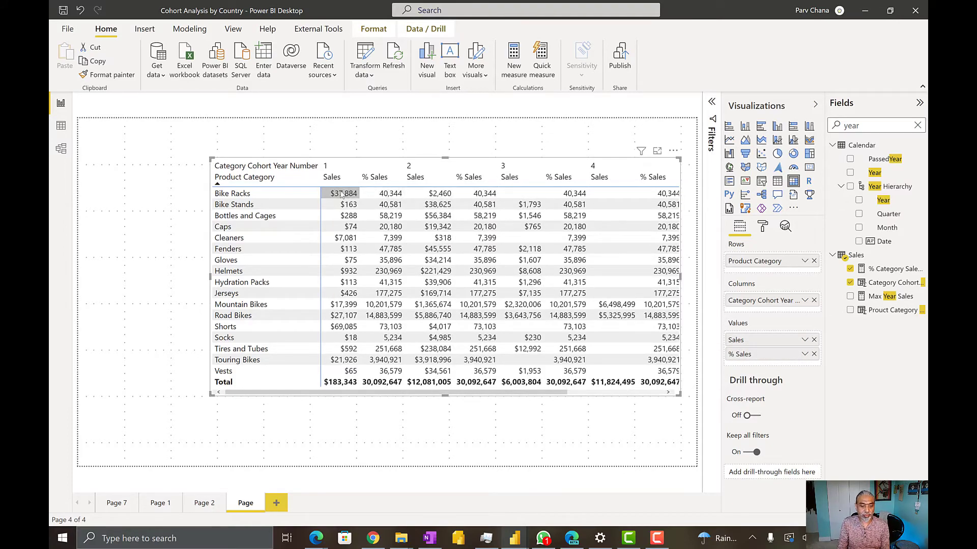
left_click(345, 194)
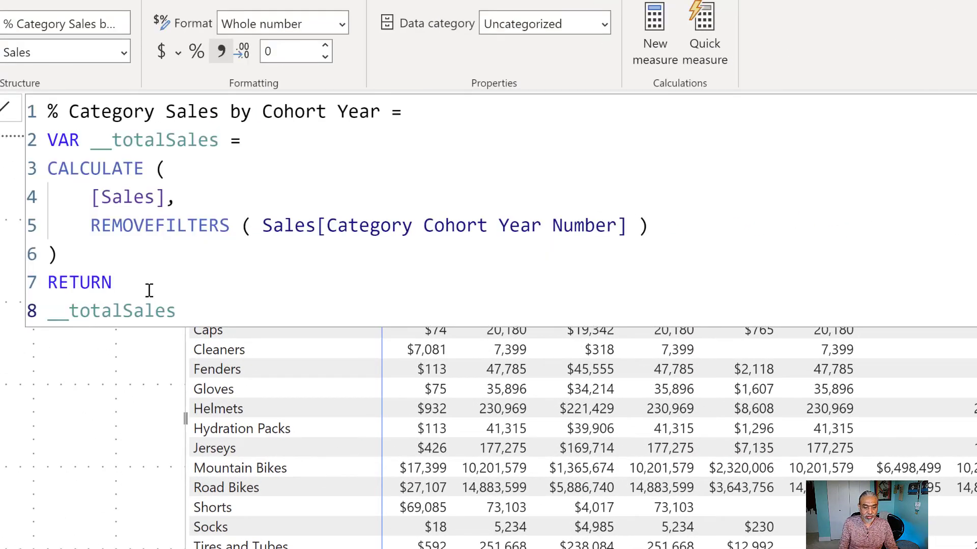
- Change the measure to return DIVIDE([Sales], __totalSales) so matrix values become cohort-year percentages
left_click(149, 291)
key("Return")
type("DIVID")
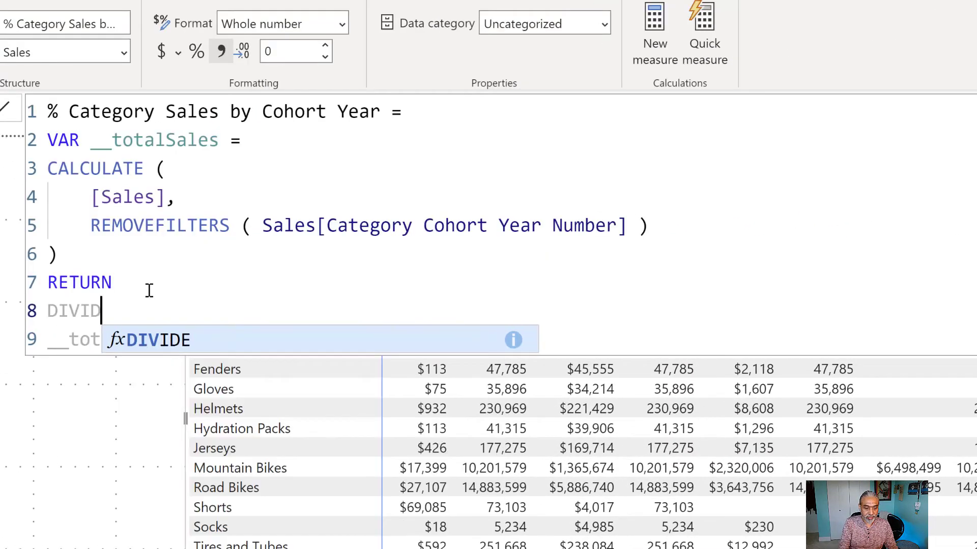
type("E (")
key("Return")
type("[Sales")
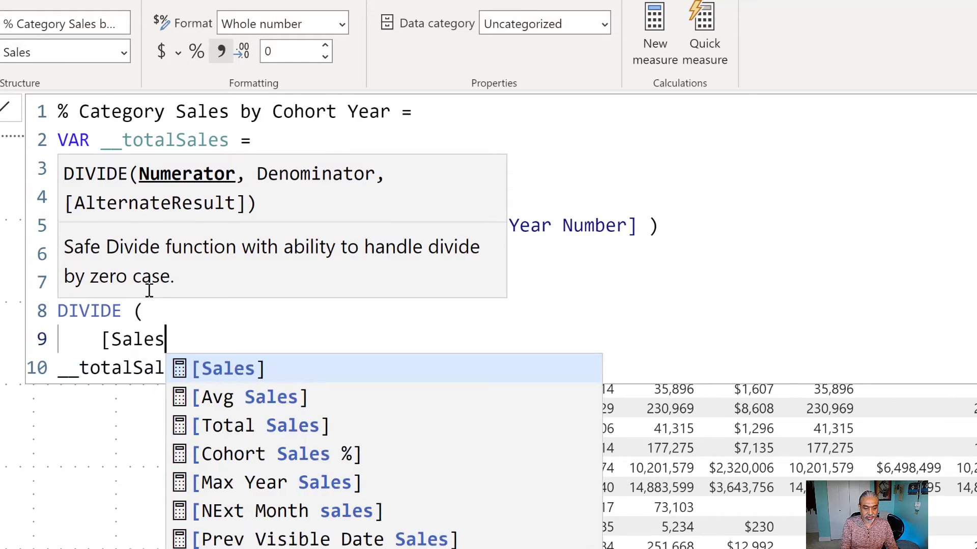
type("],")
key("Down")
key("Home")
key("Tab")
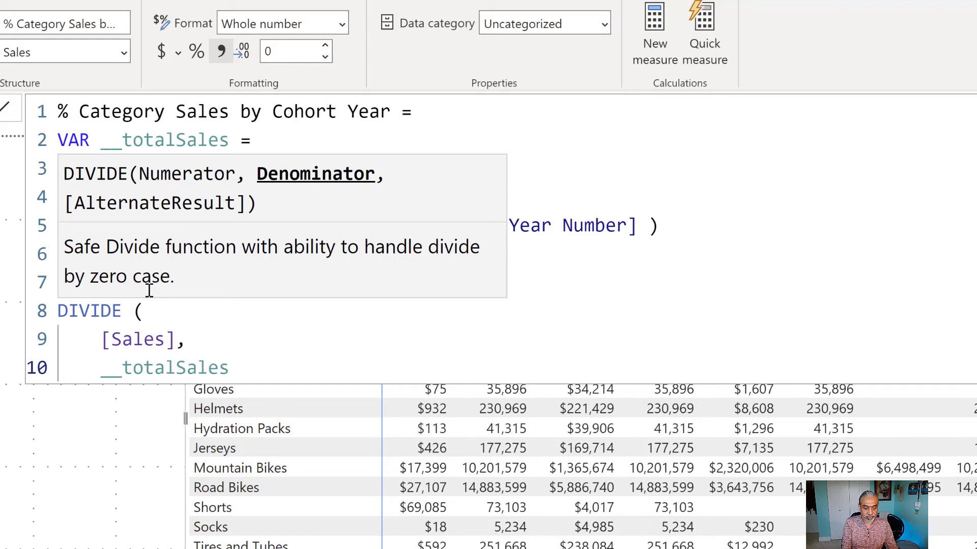
key("Return")
type(")")
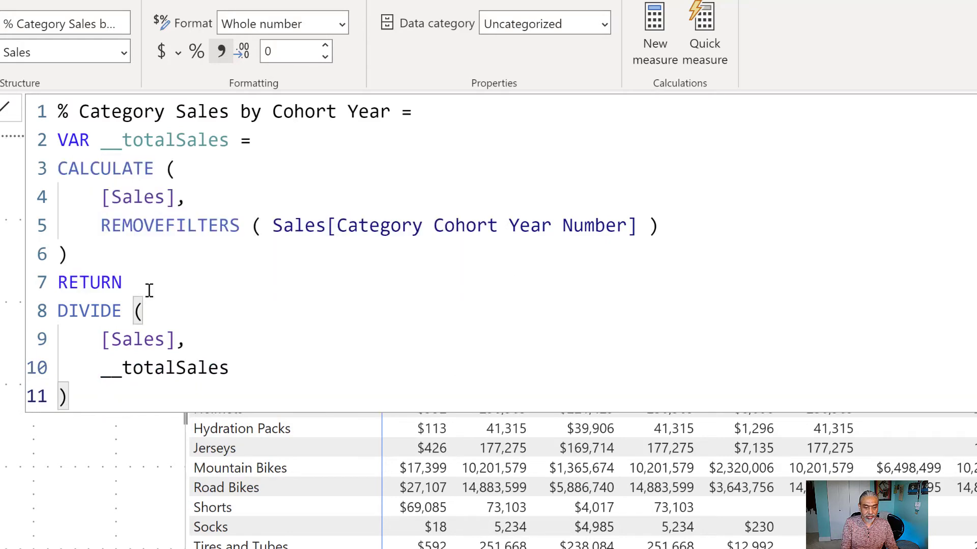
key("Return")
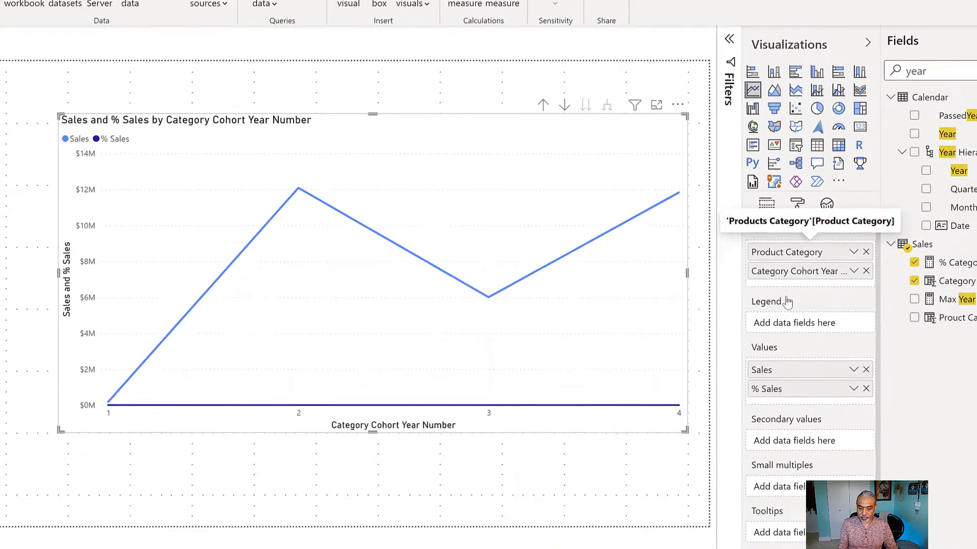
- Plot % Sales by Category Cohort Year Number in the line chart, with Product Category as legend
left_click_drag(783, 251, 828, 344)
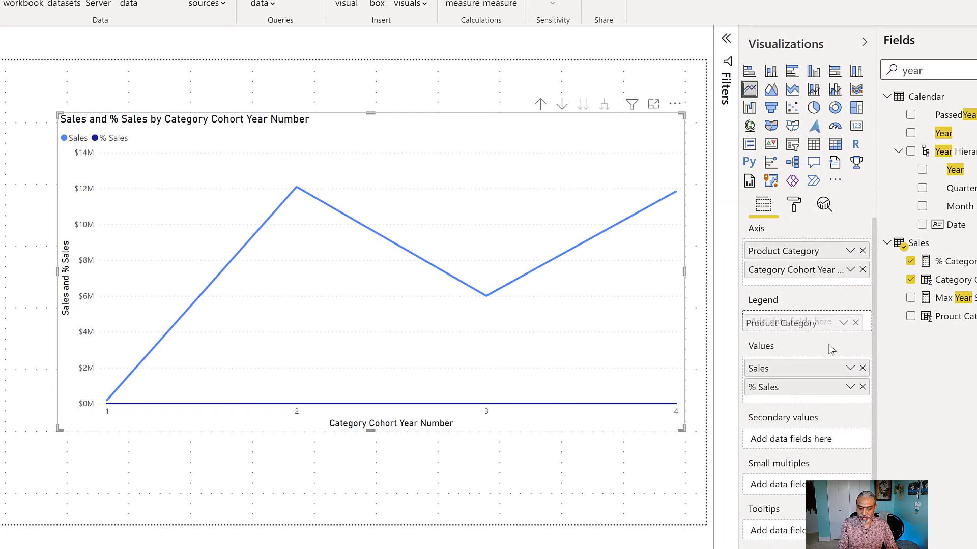
left_click(862, 368)
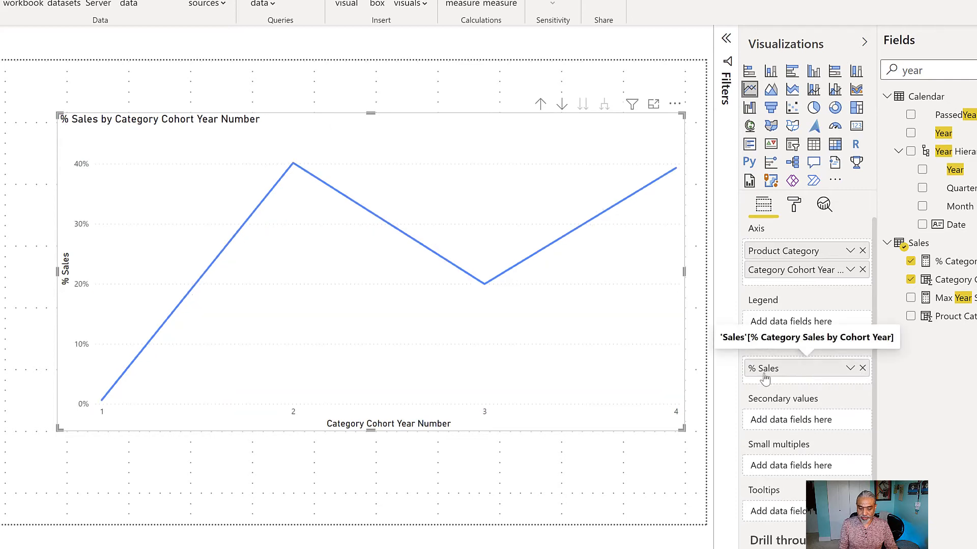
left_click_drag(790, 252, 796, 326)
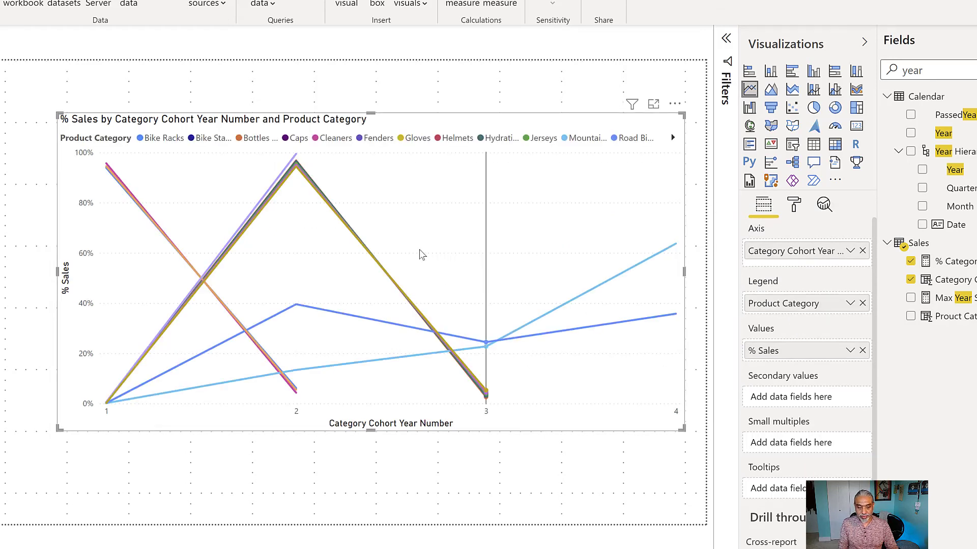
- Read the per-category % Sales tooltip values along the chart lines, then deselect the chart
mouse_move(229, 316)
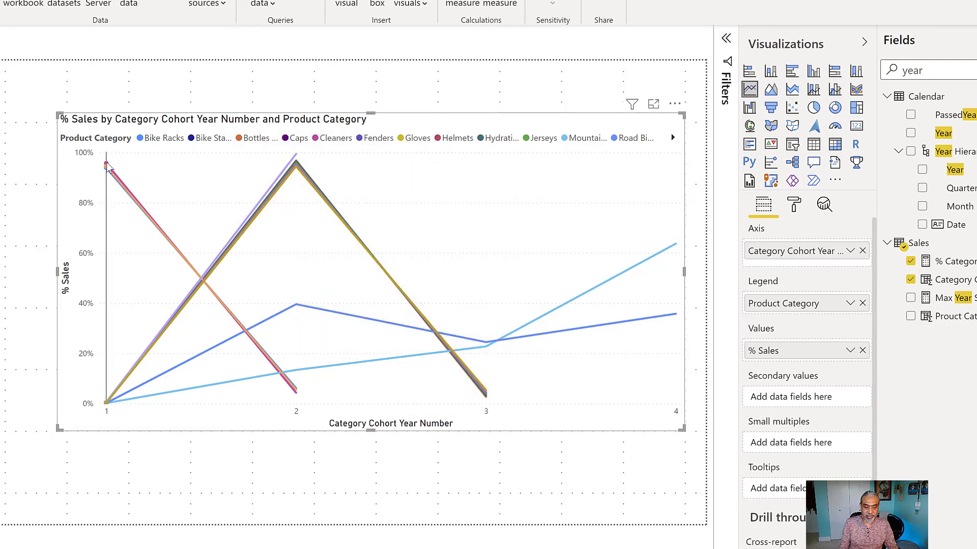
mouse_move(107, 167)
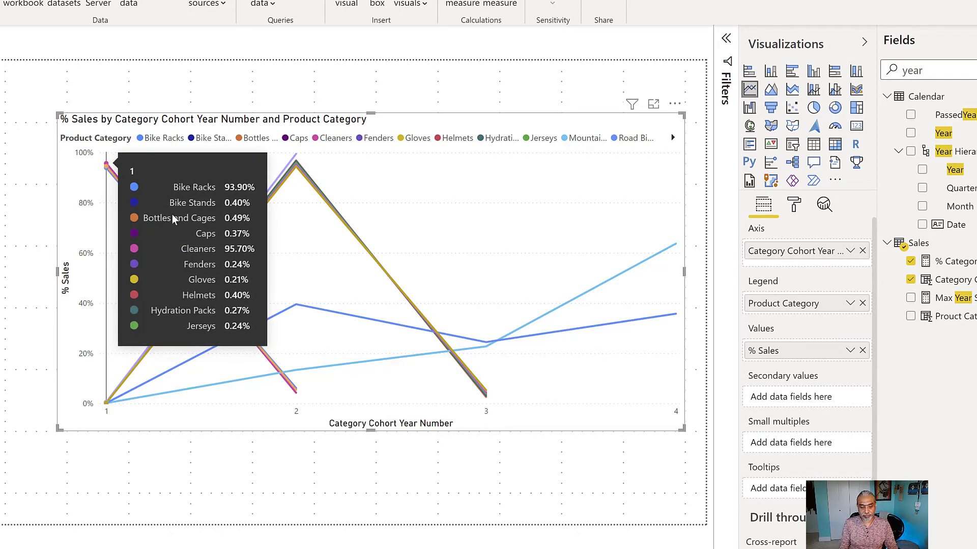
mouse_move(296, 394)
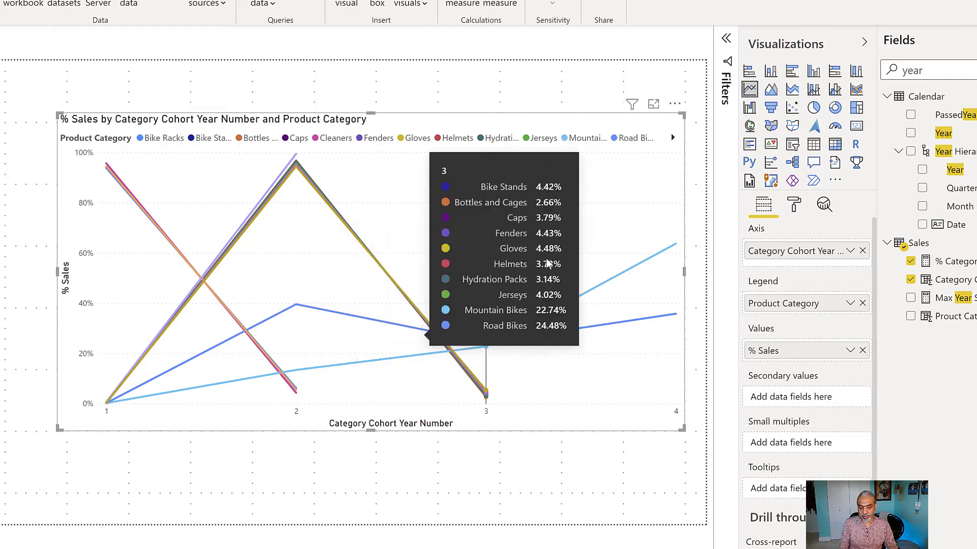
mouse_move(594, 239)
mouse_move(109, 403)
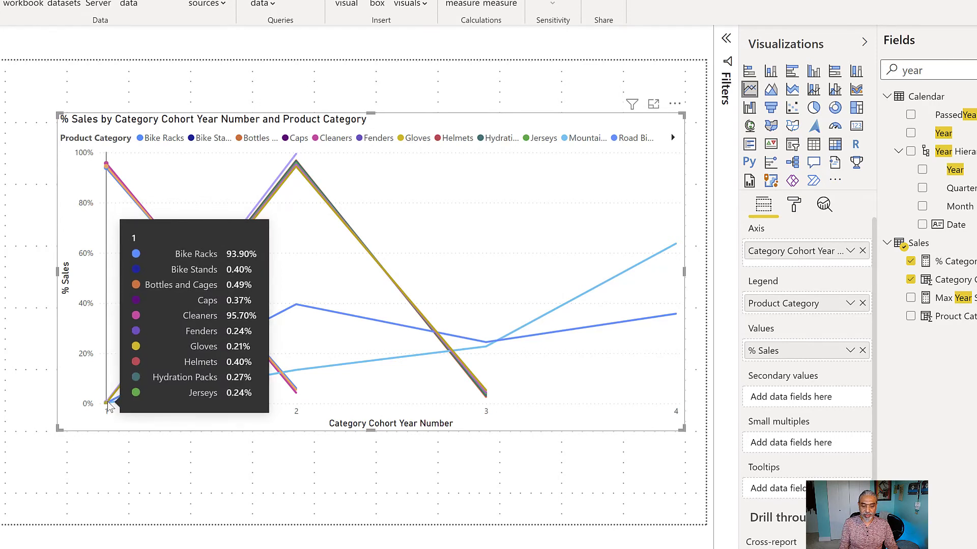
mouse_move(296, 157)
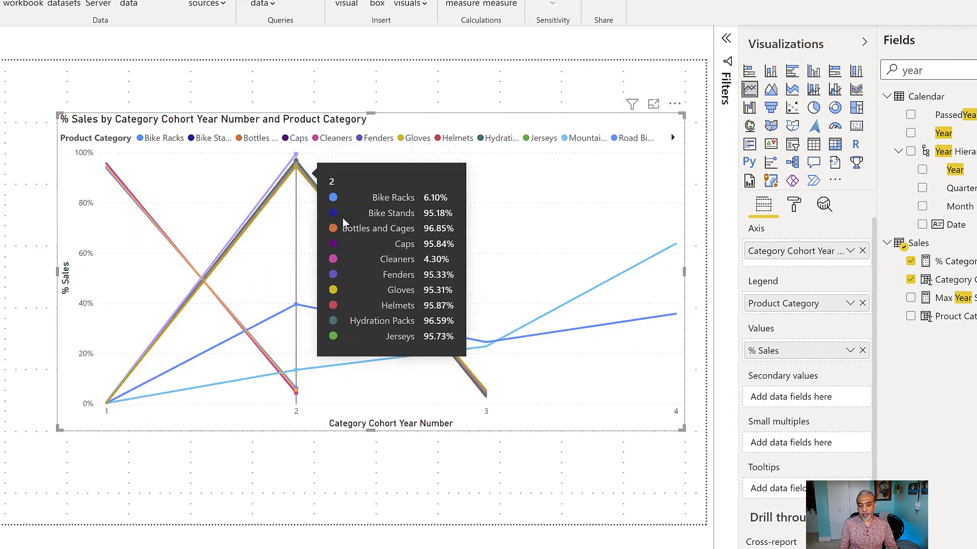
mouse_move(486, 351)
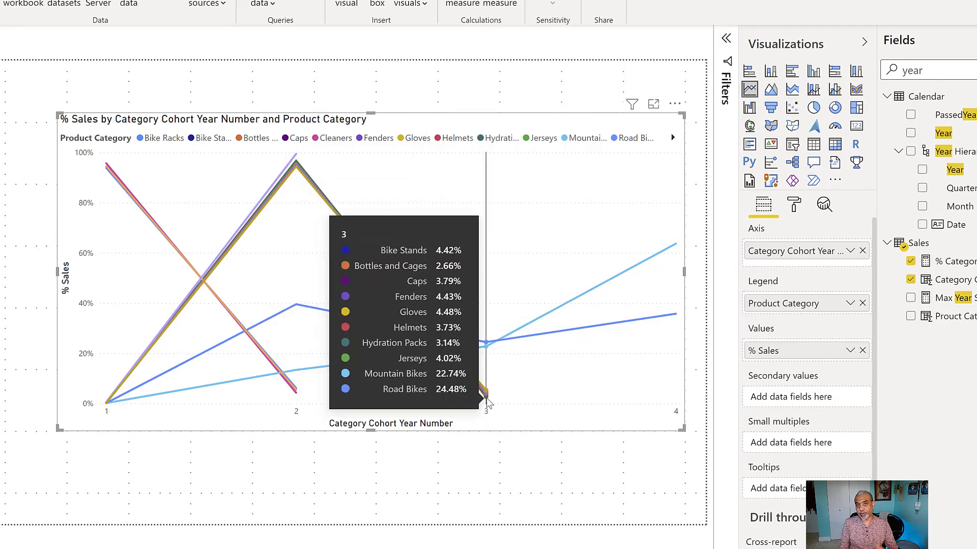
mouse_move(162, 377)
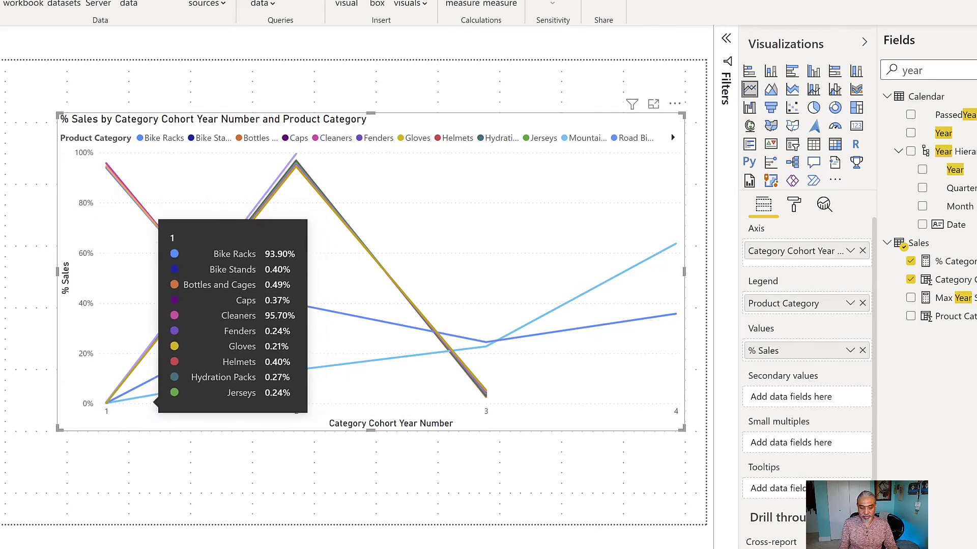
left_click(99, 432)
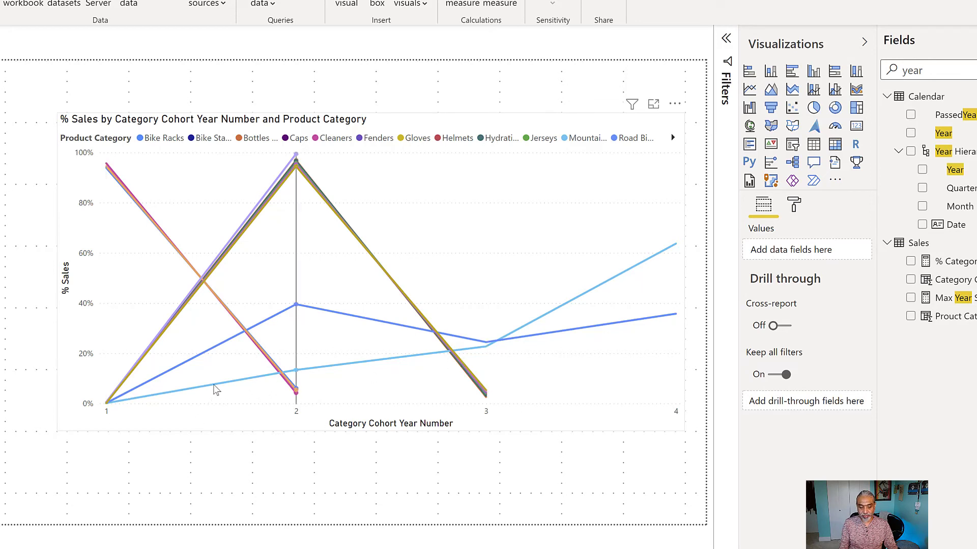
mouse_move(216, 390)
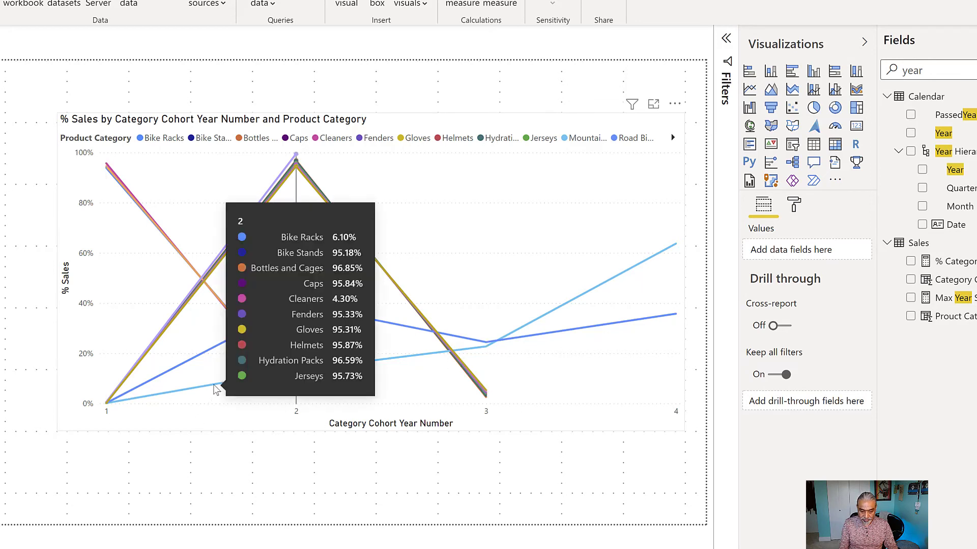